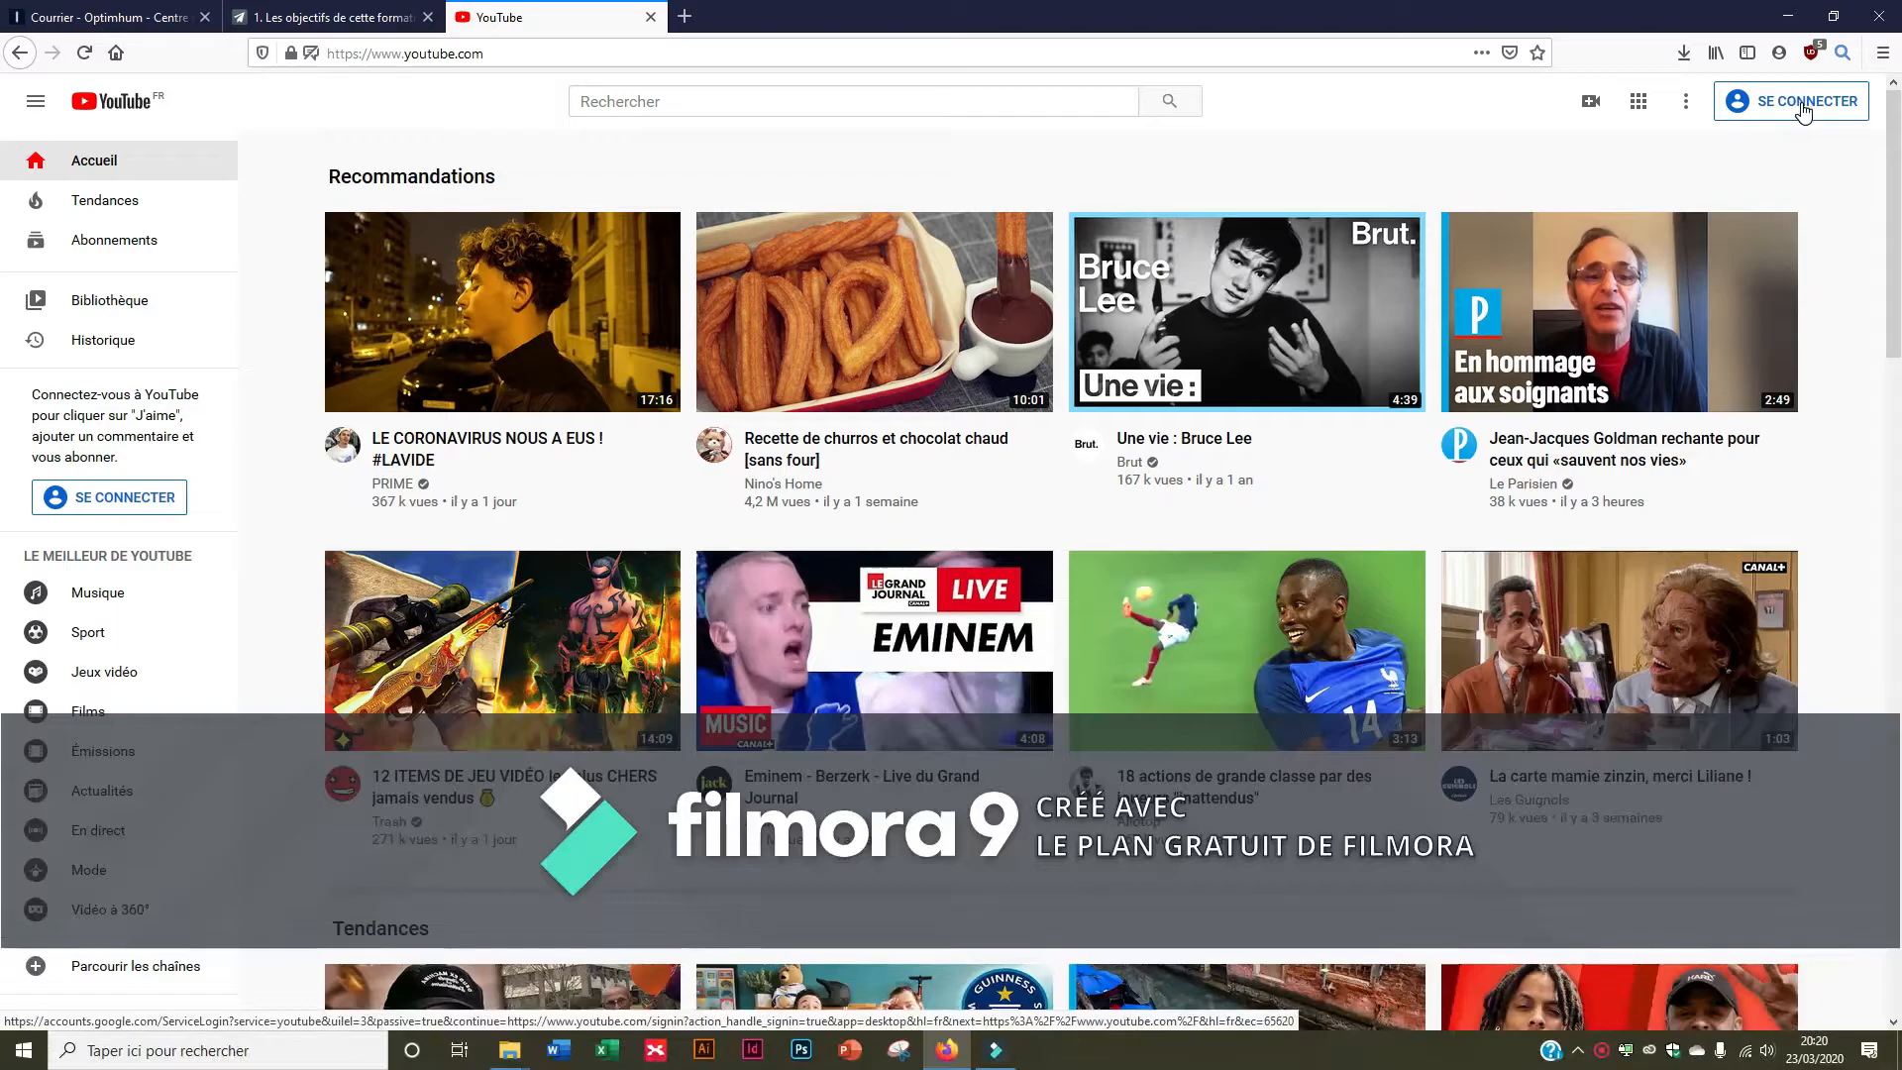
Sign in to YouTube with the Optimhum Avignon Google account, using the account password
{"action": "left_click", "coordinate": [1802, 113]}
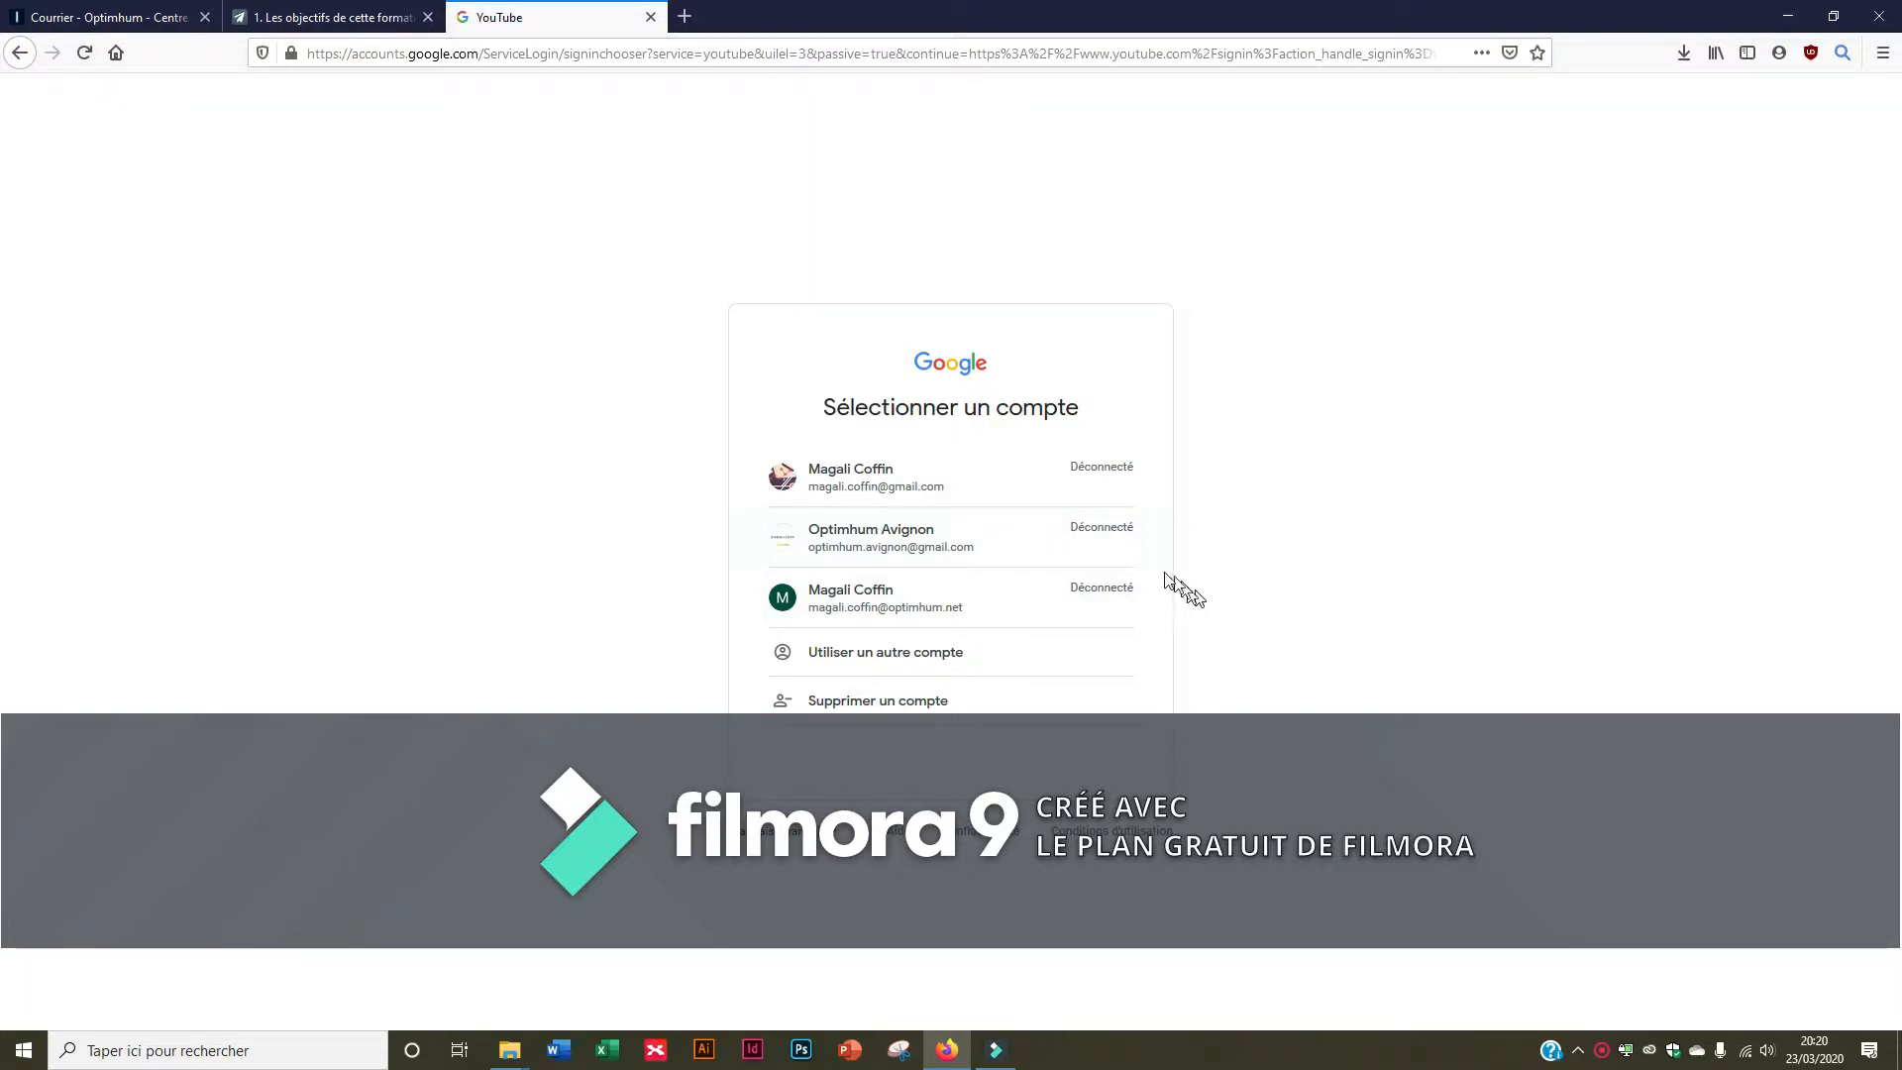
{"action": "left_click", "coordinate": [951, 545]}
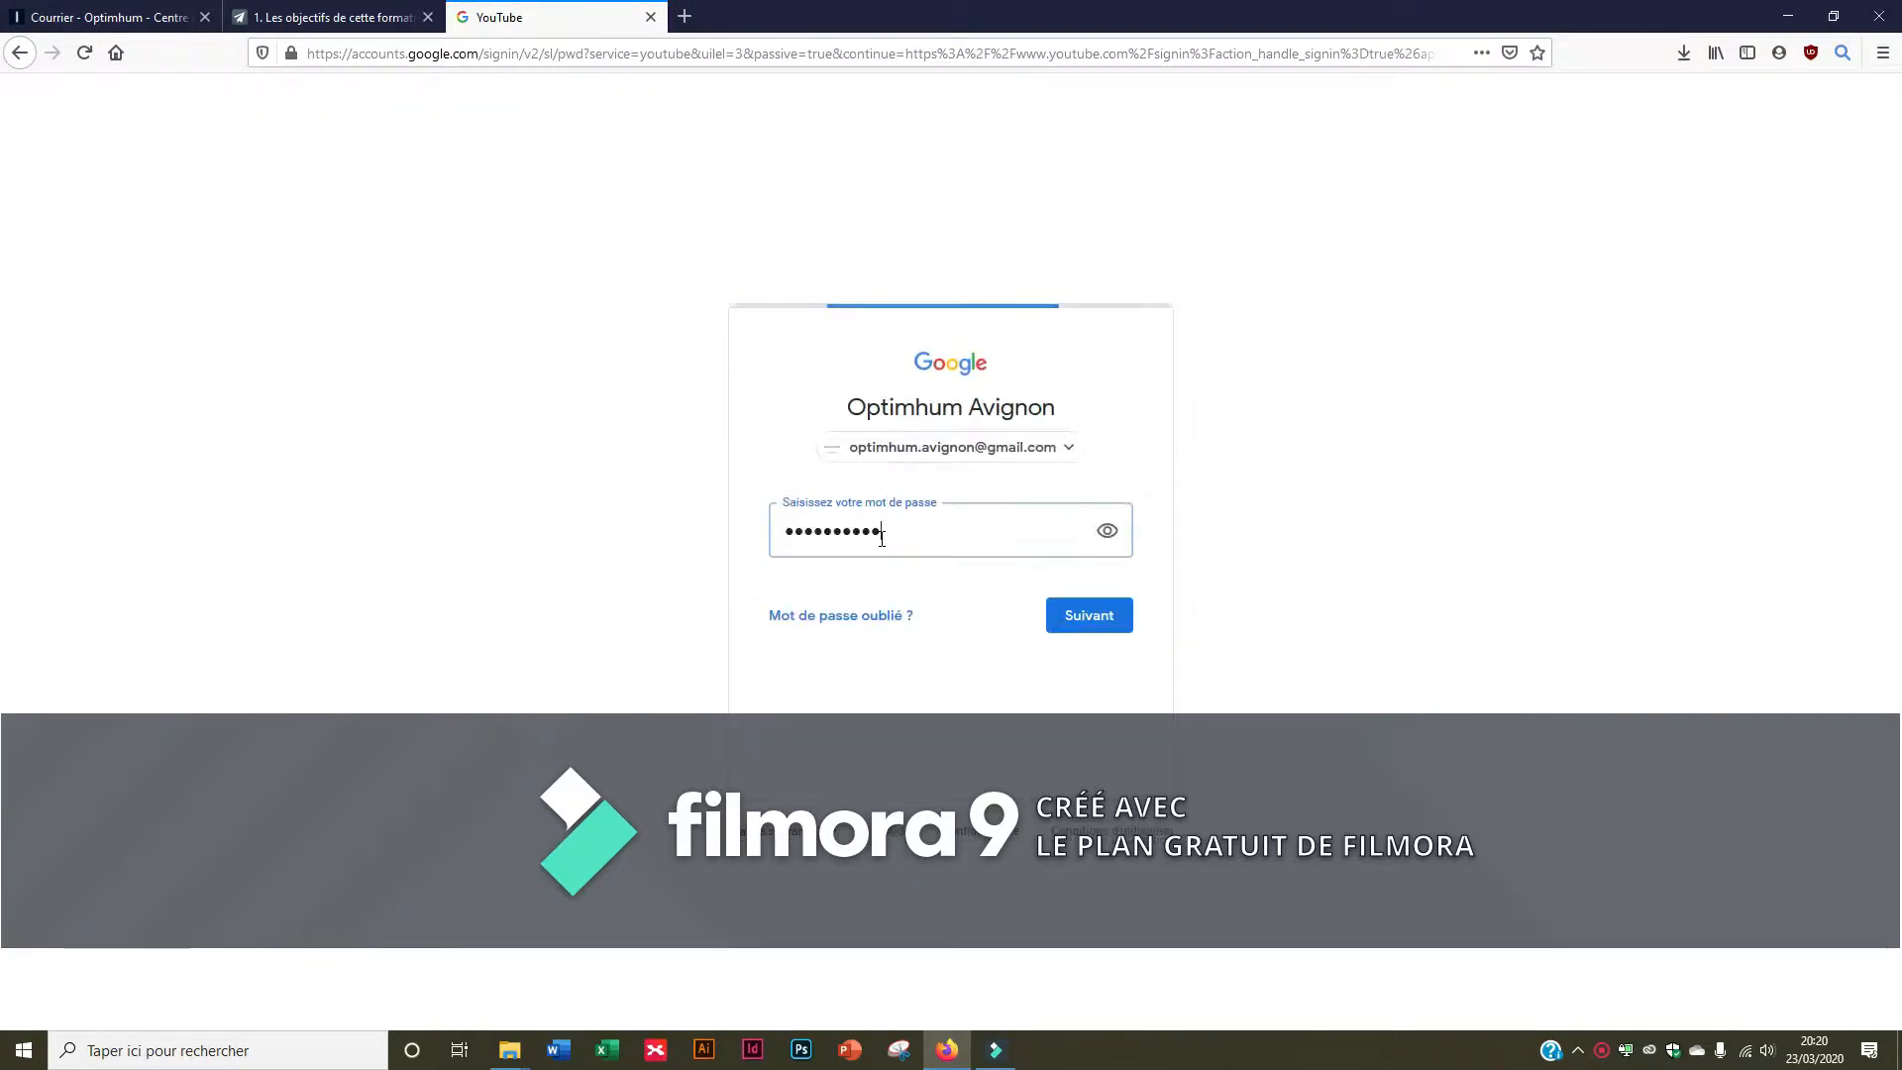
{"action": "left_click", "coordinate": [1078, 618]}
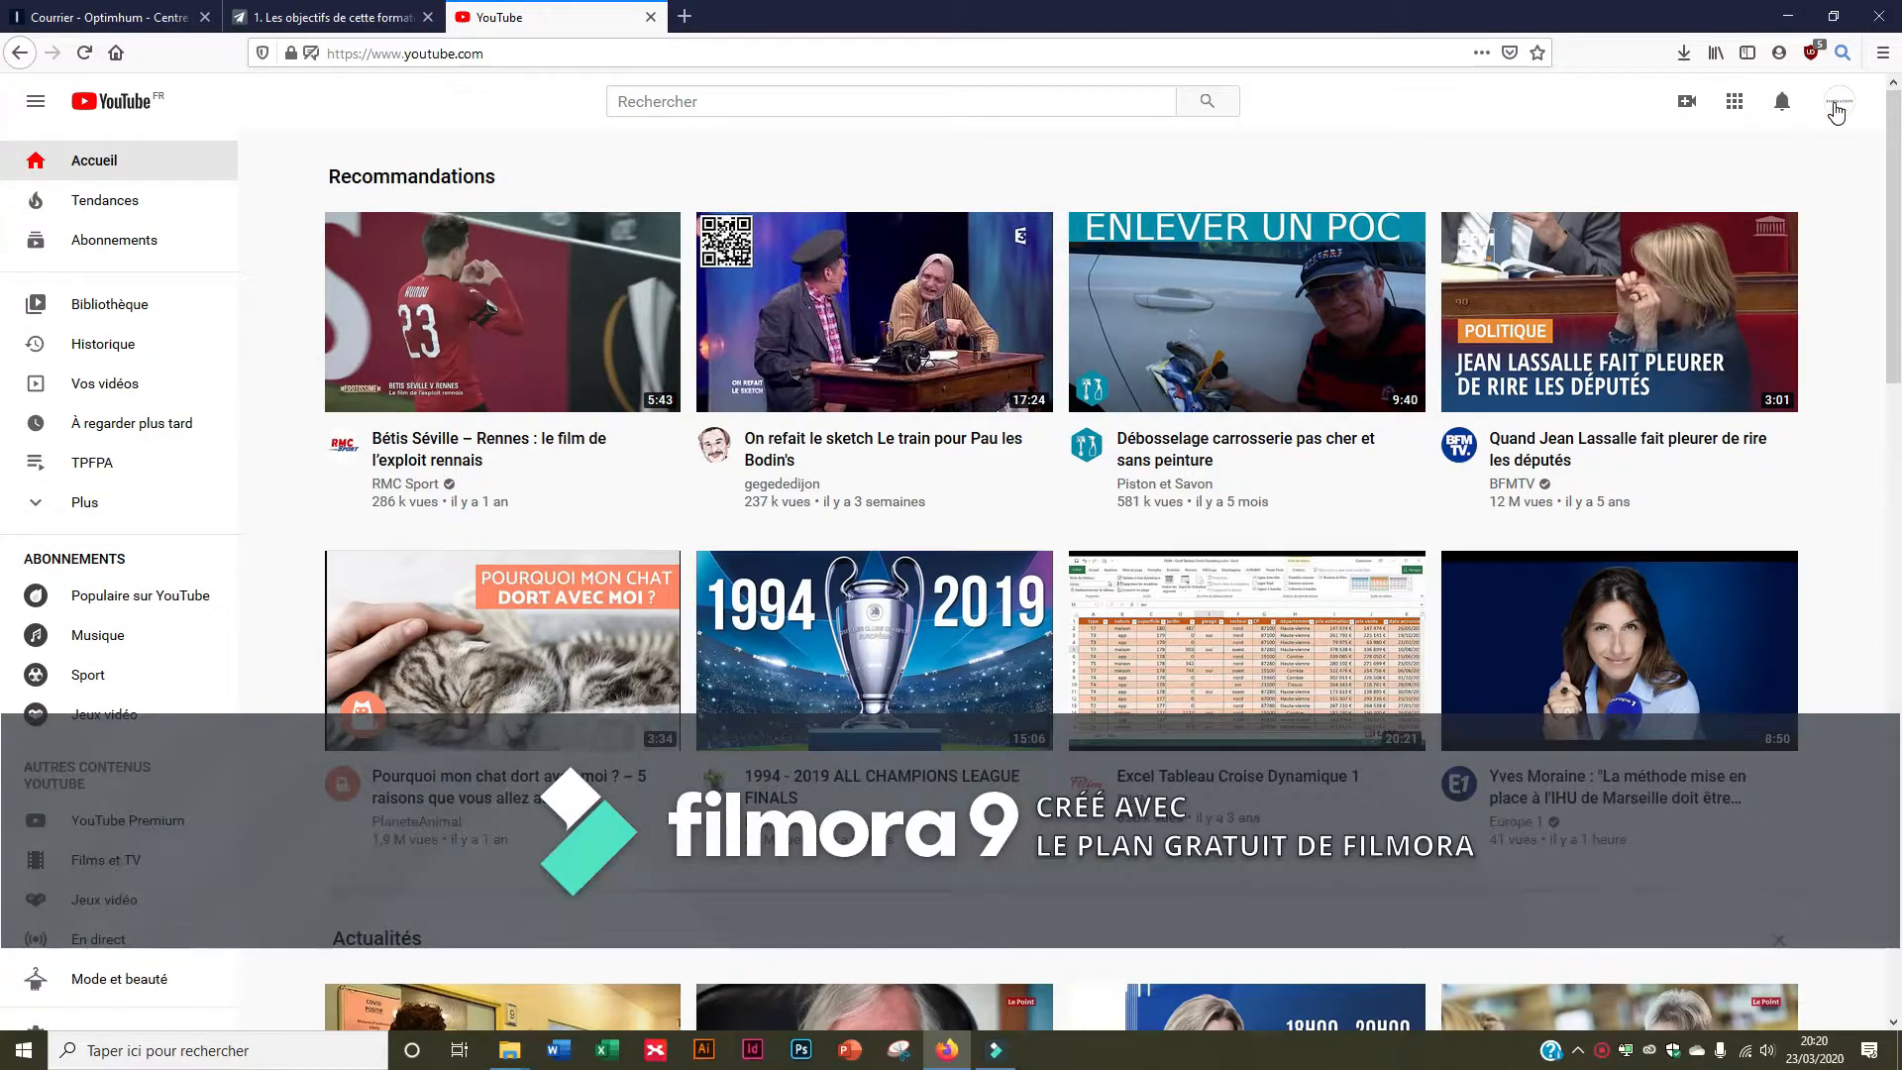
Open YouTube Studio for the channel and upload the MP4 file "comment Vidéo sur PP et convertion" as a new video
{"action": "left_click", "coordinate": [1837, 107]}
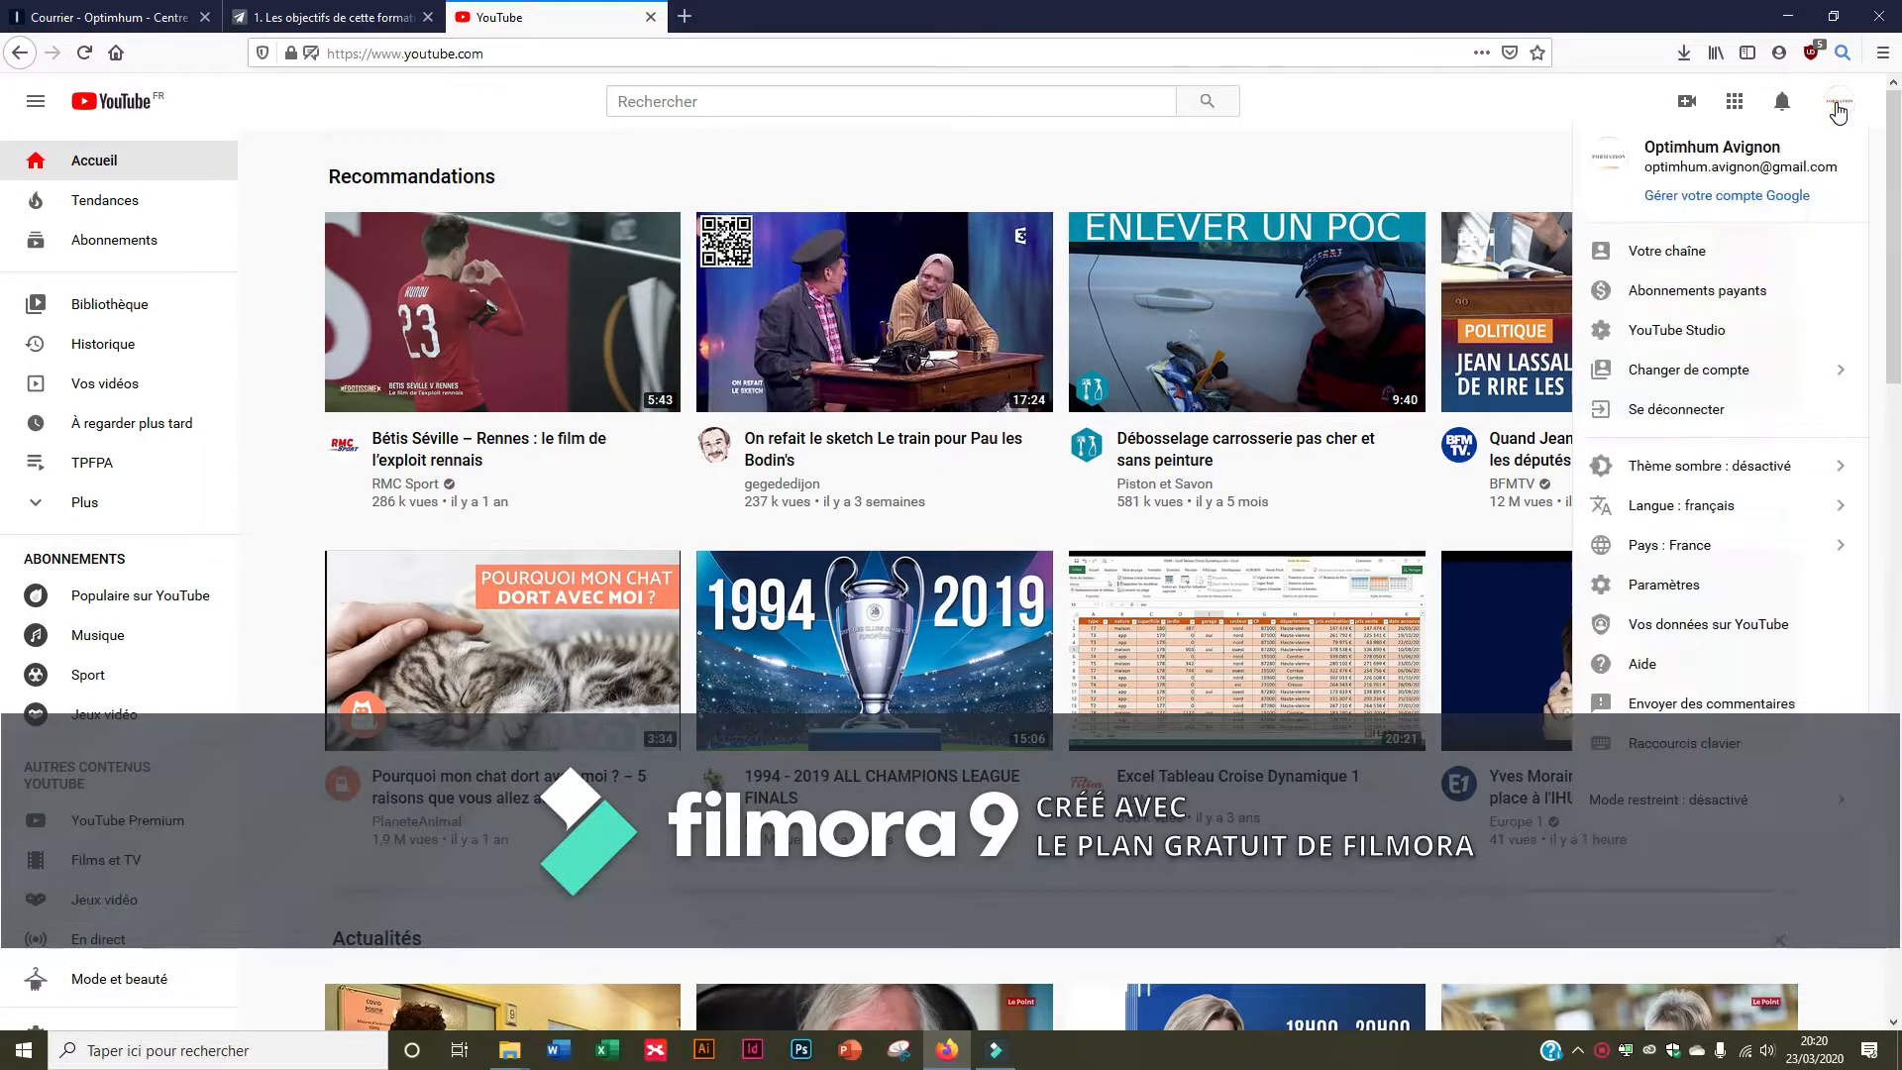
{"action": "left_click", "coordinate": [1667, 342]}
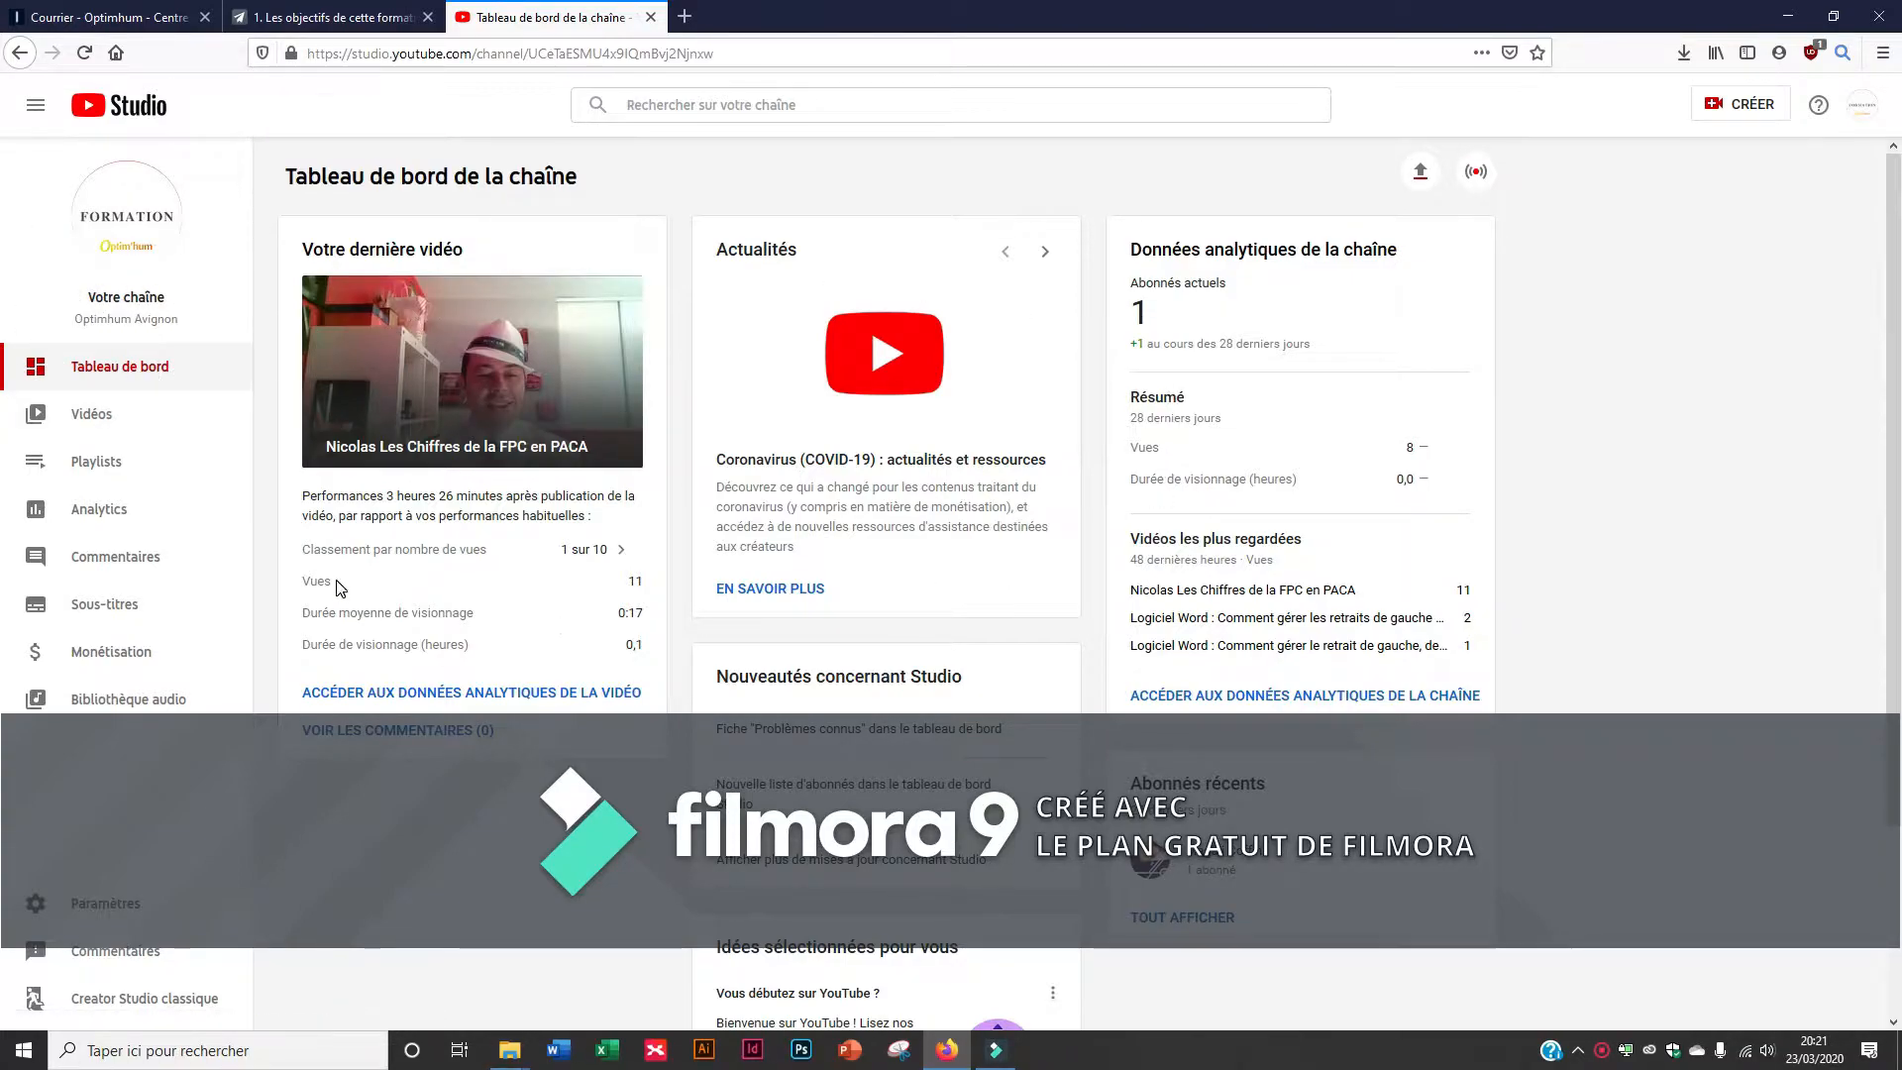
{"action": "left_click", "coordinate": [1741, 105]}
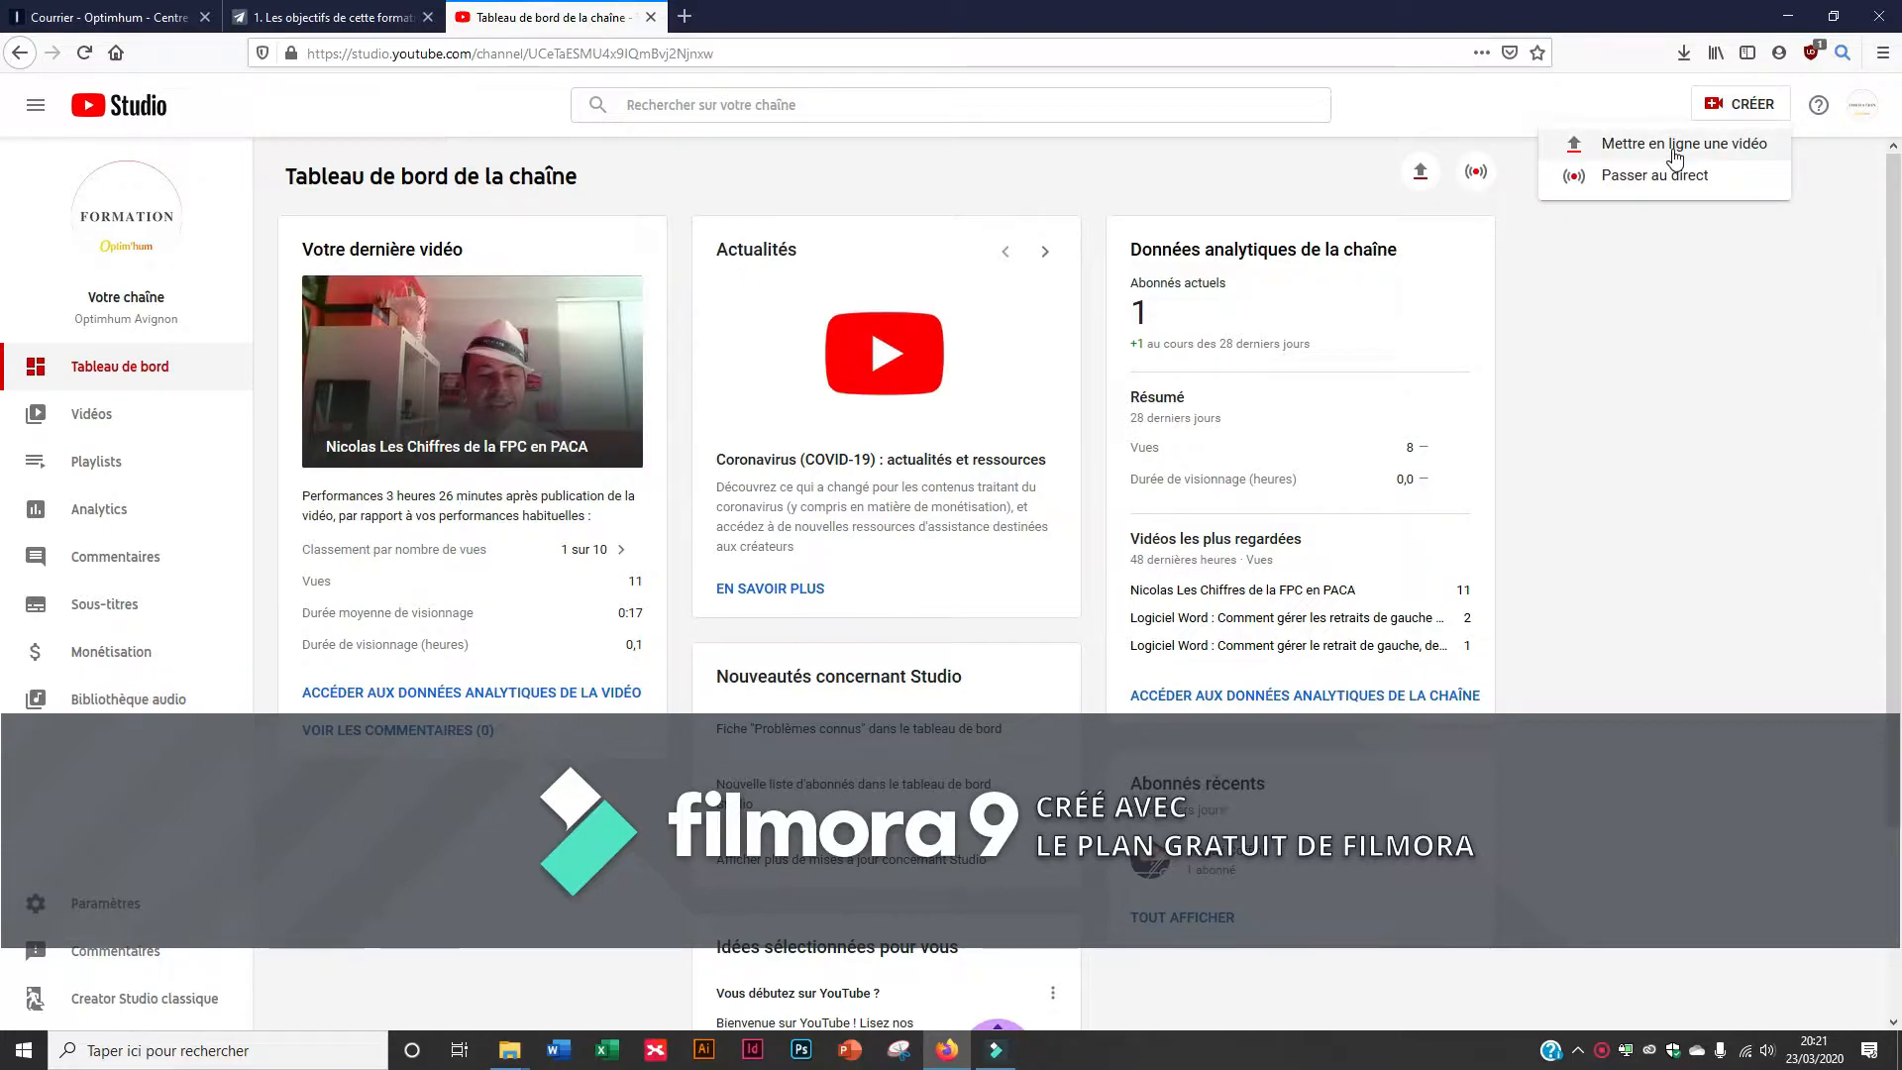
{"action": "left_click", "coordinate": [1674, 150]}
{"action": "left_click", "coordinate": [989, 674]}
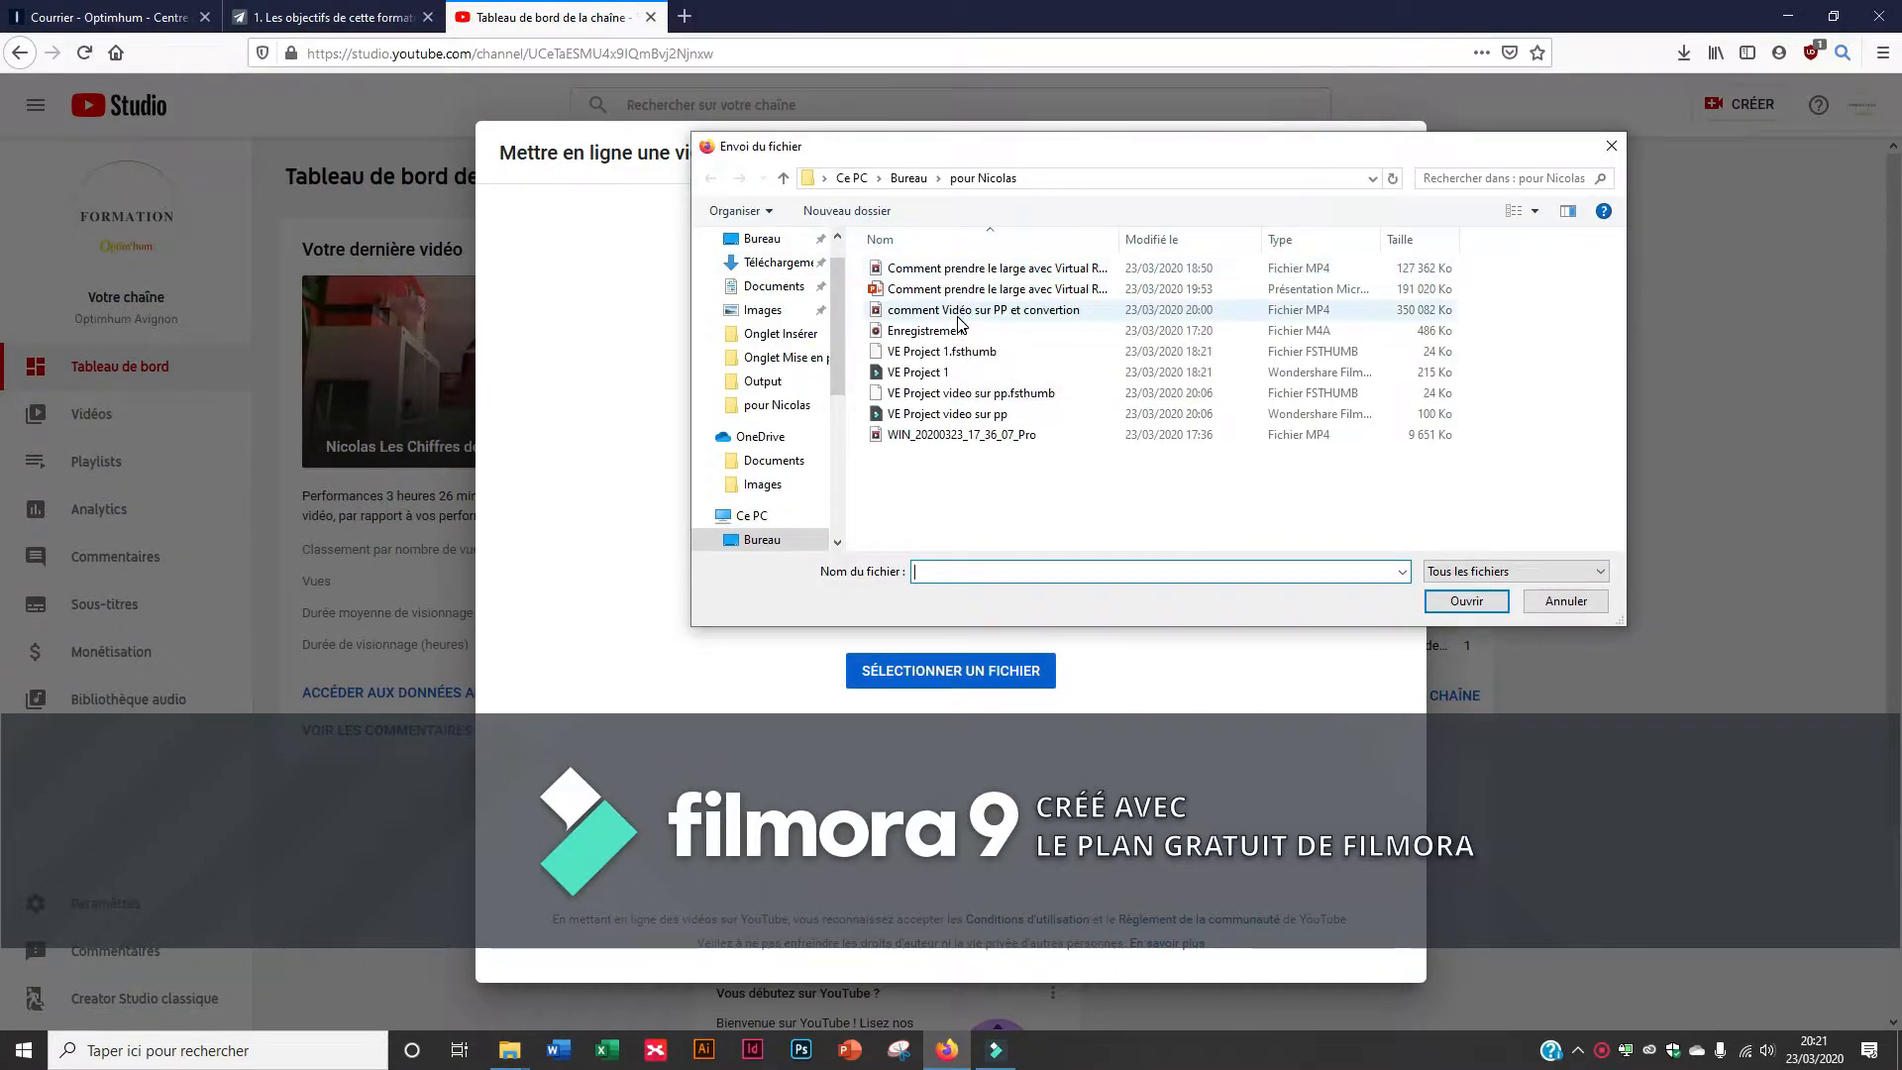
{"action": "double_click", "coordinate": [955, 309]}
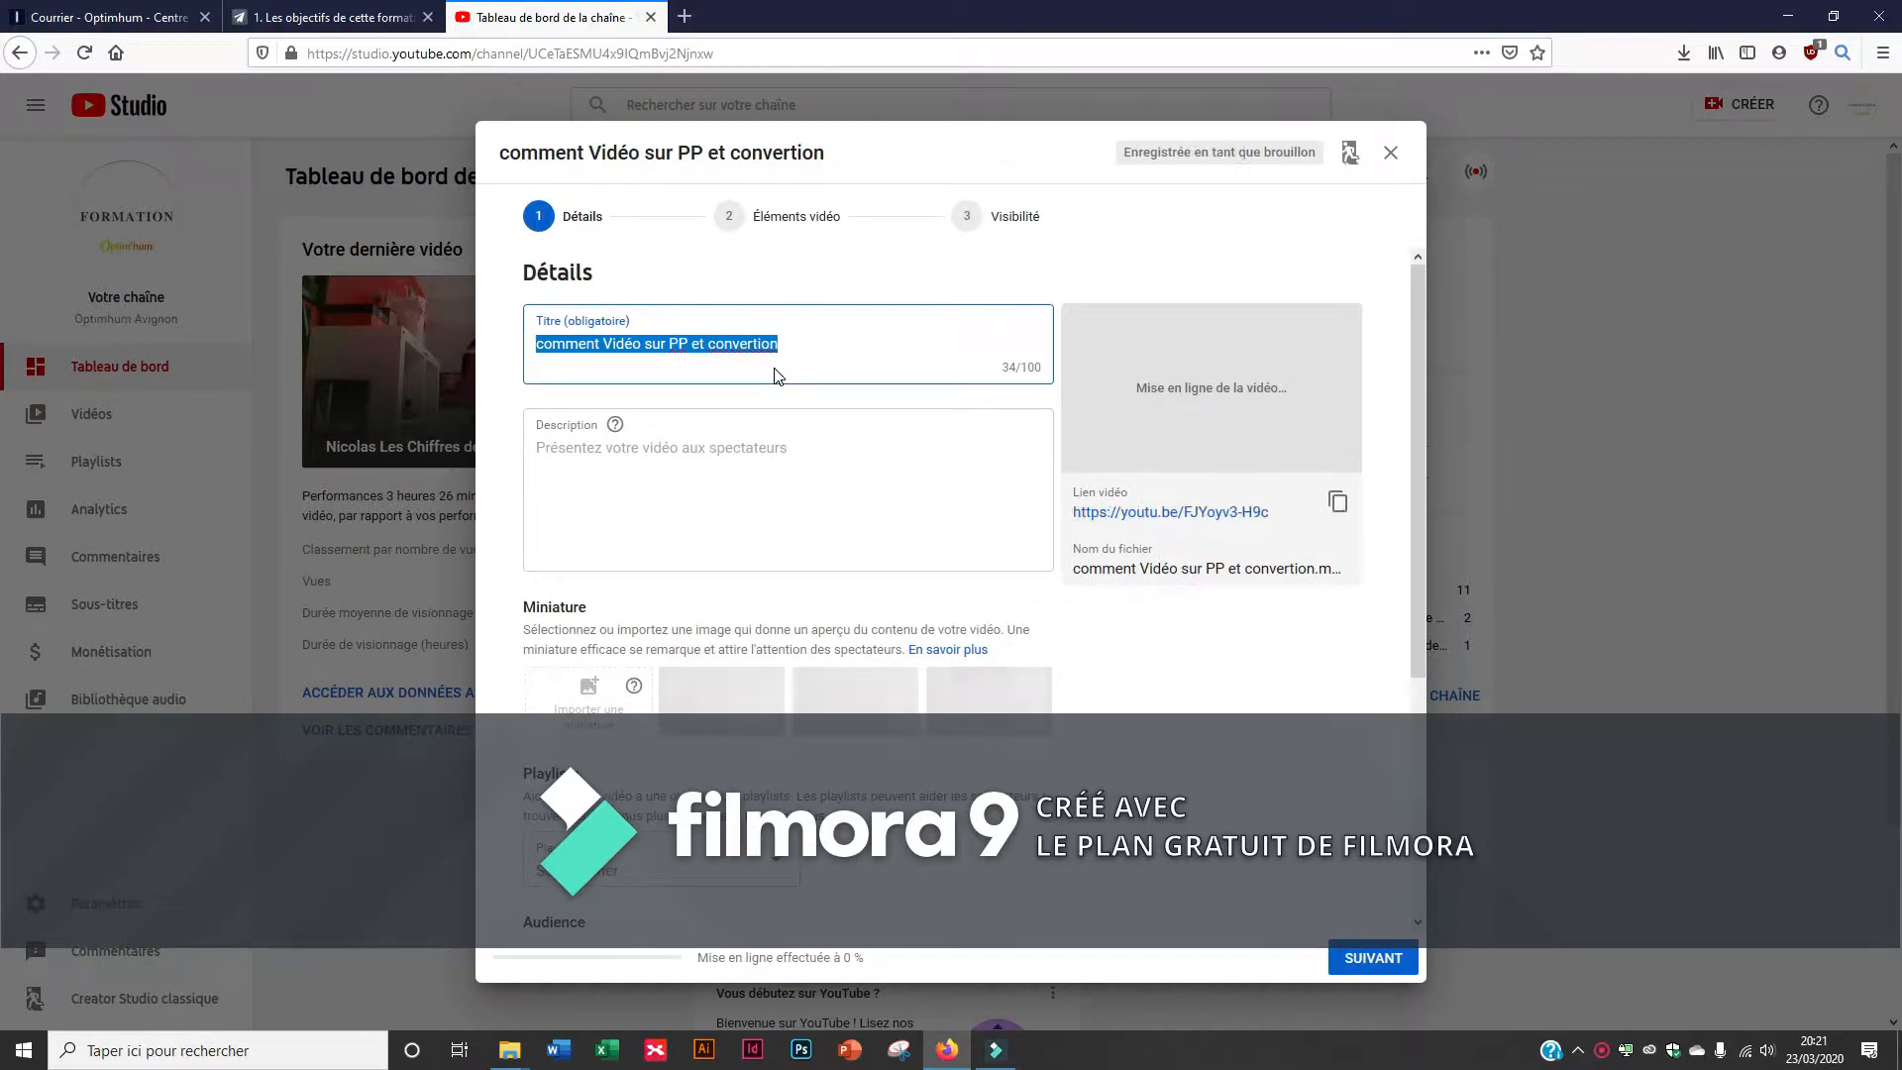
Replace the video's title with "Comment convertir un Powerpoint en vidéo"
{"action": "type", "text": "Comm"}
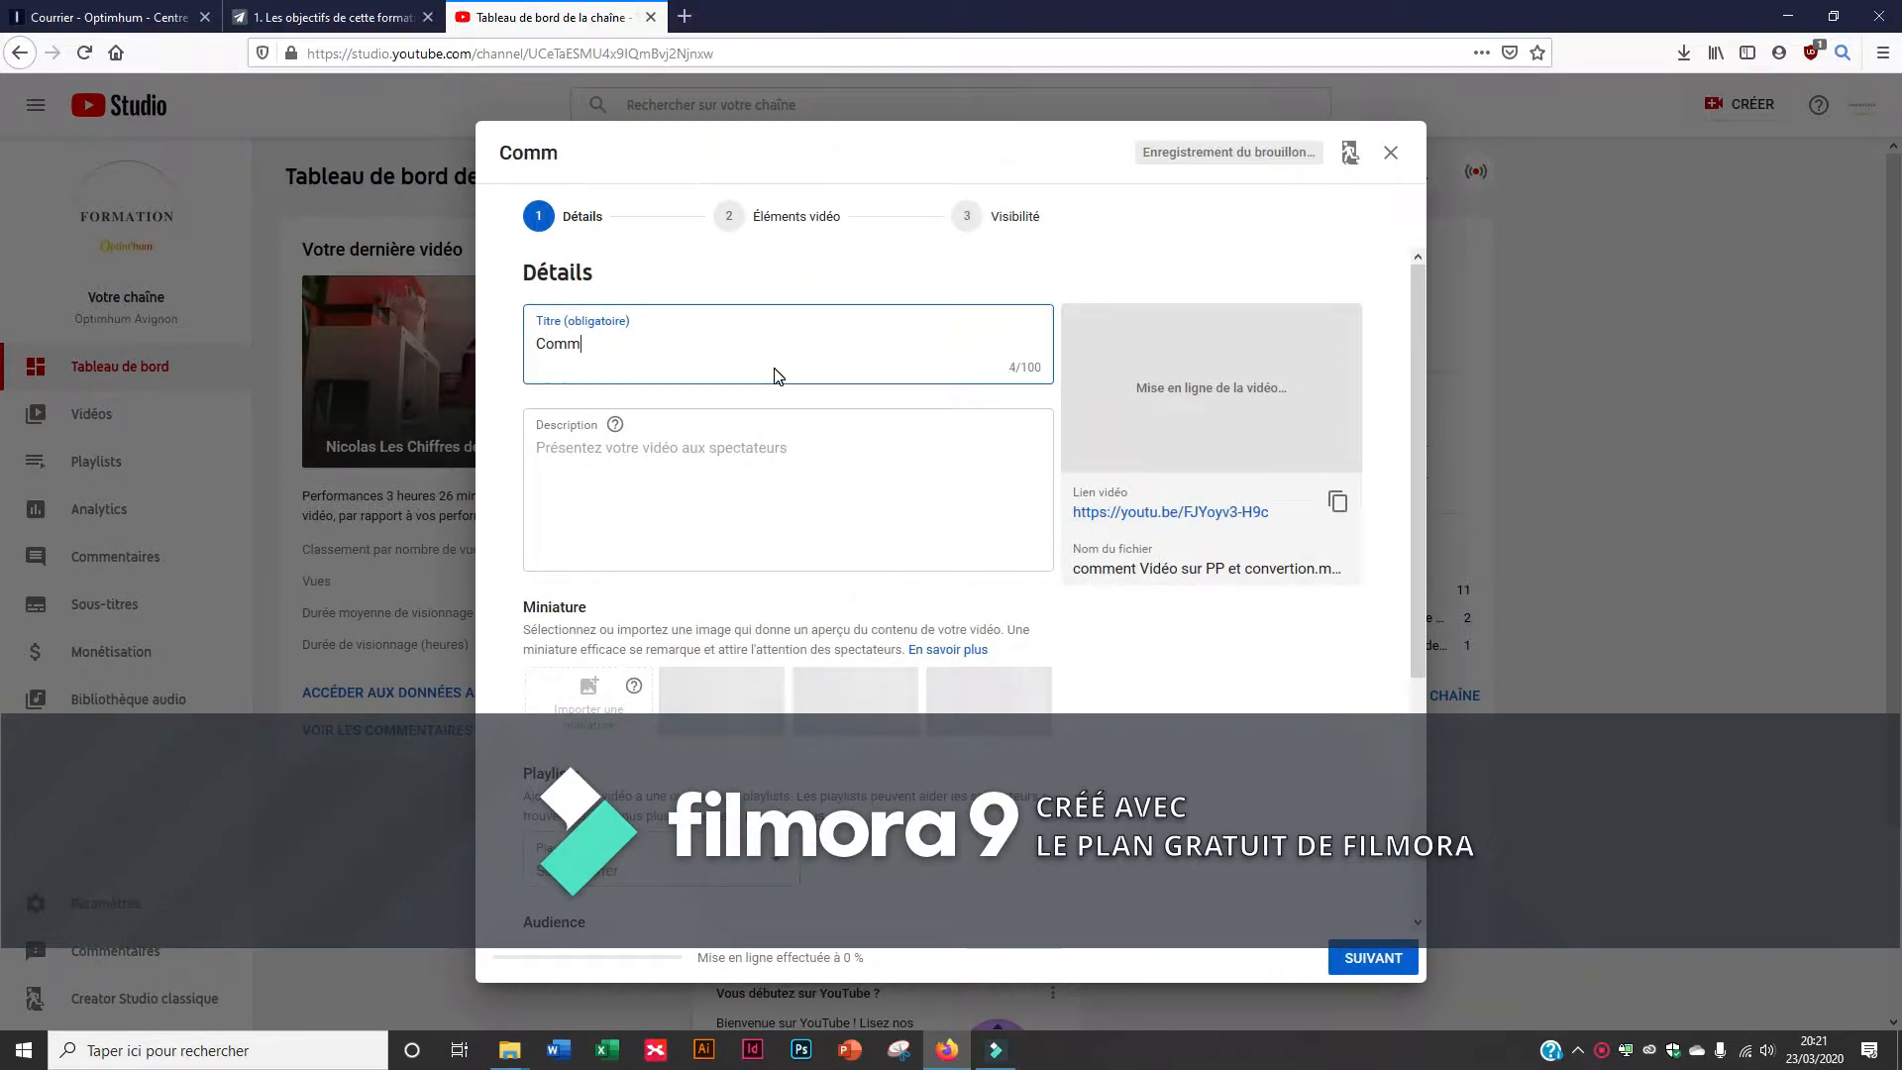
{"action": "type", "text": "ent convertir"}
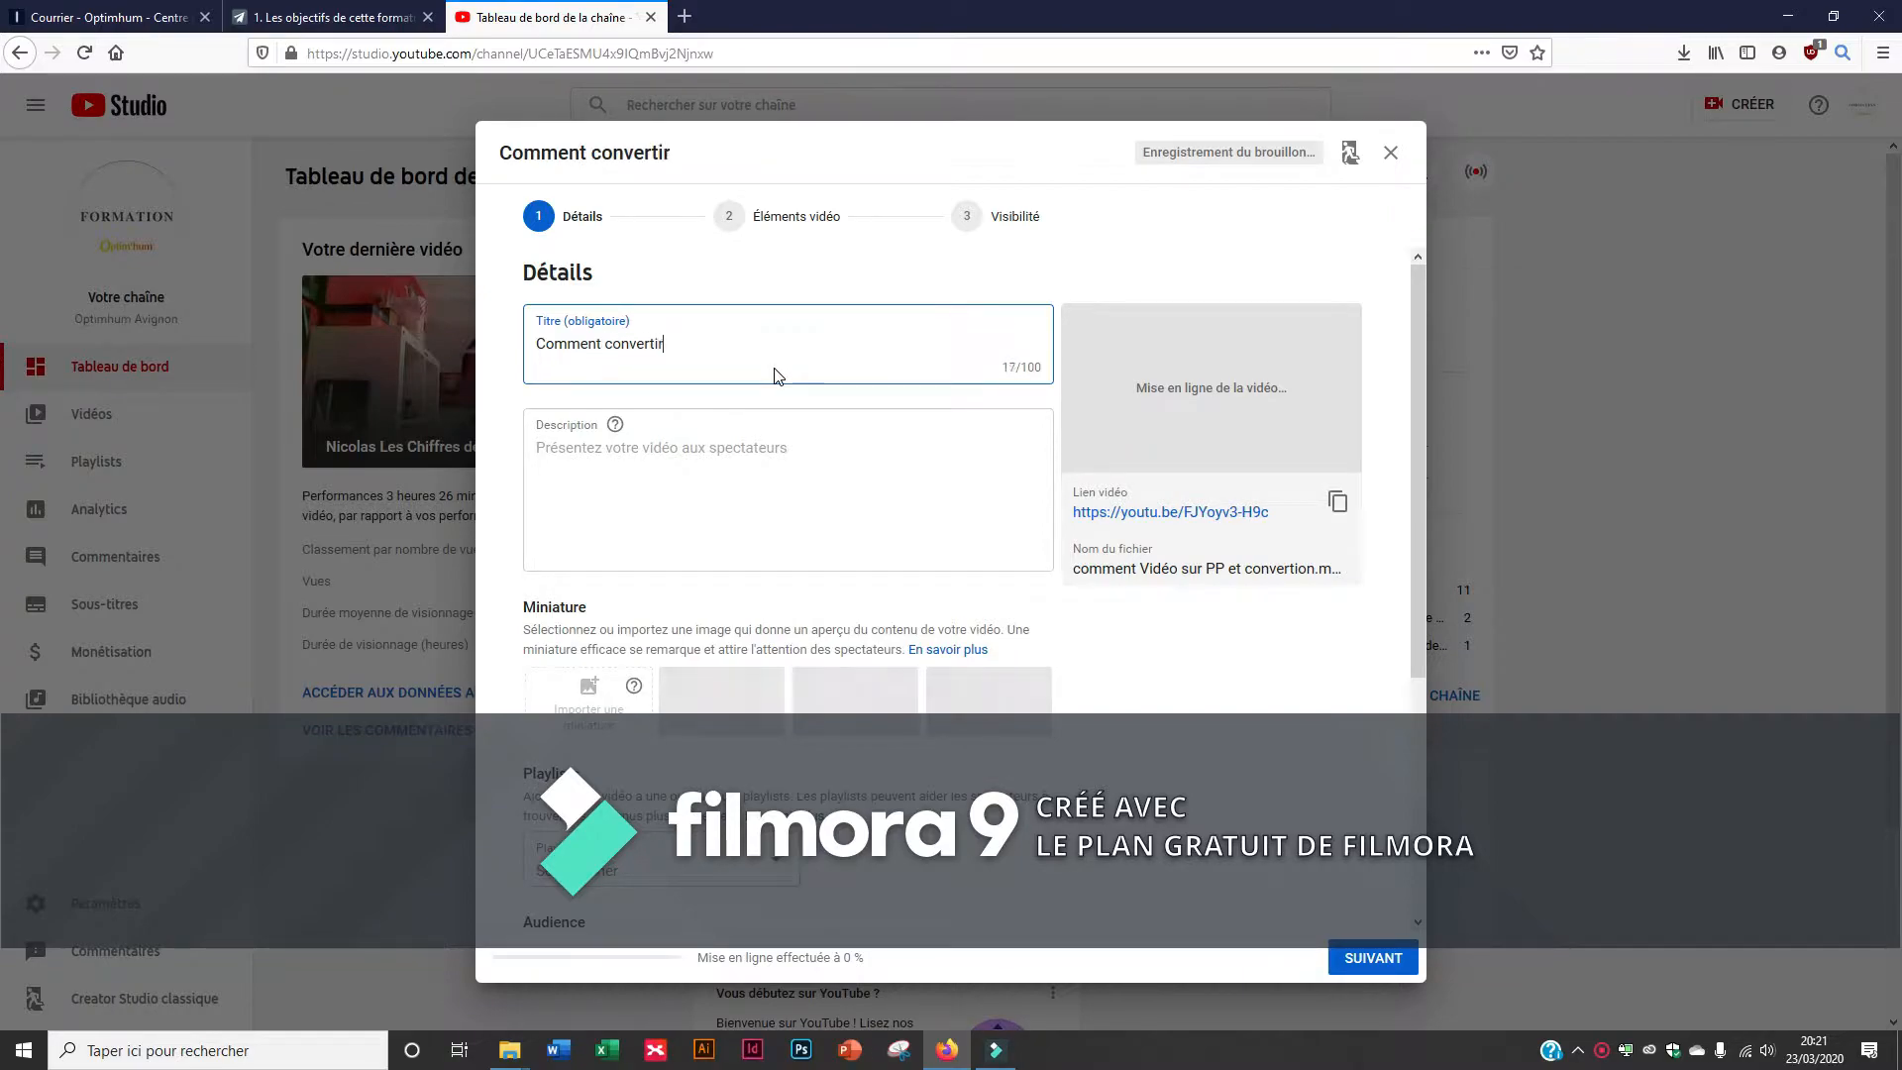
{"action": "type", "text": " un Powerpiiu"}
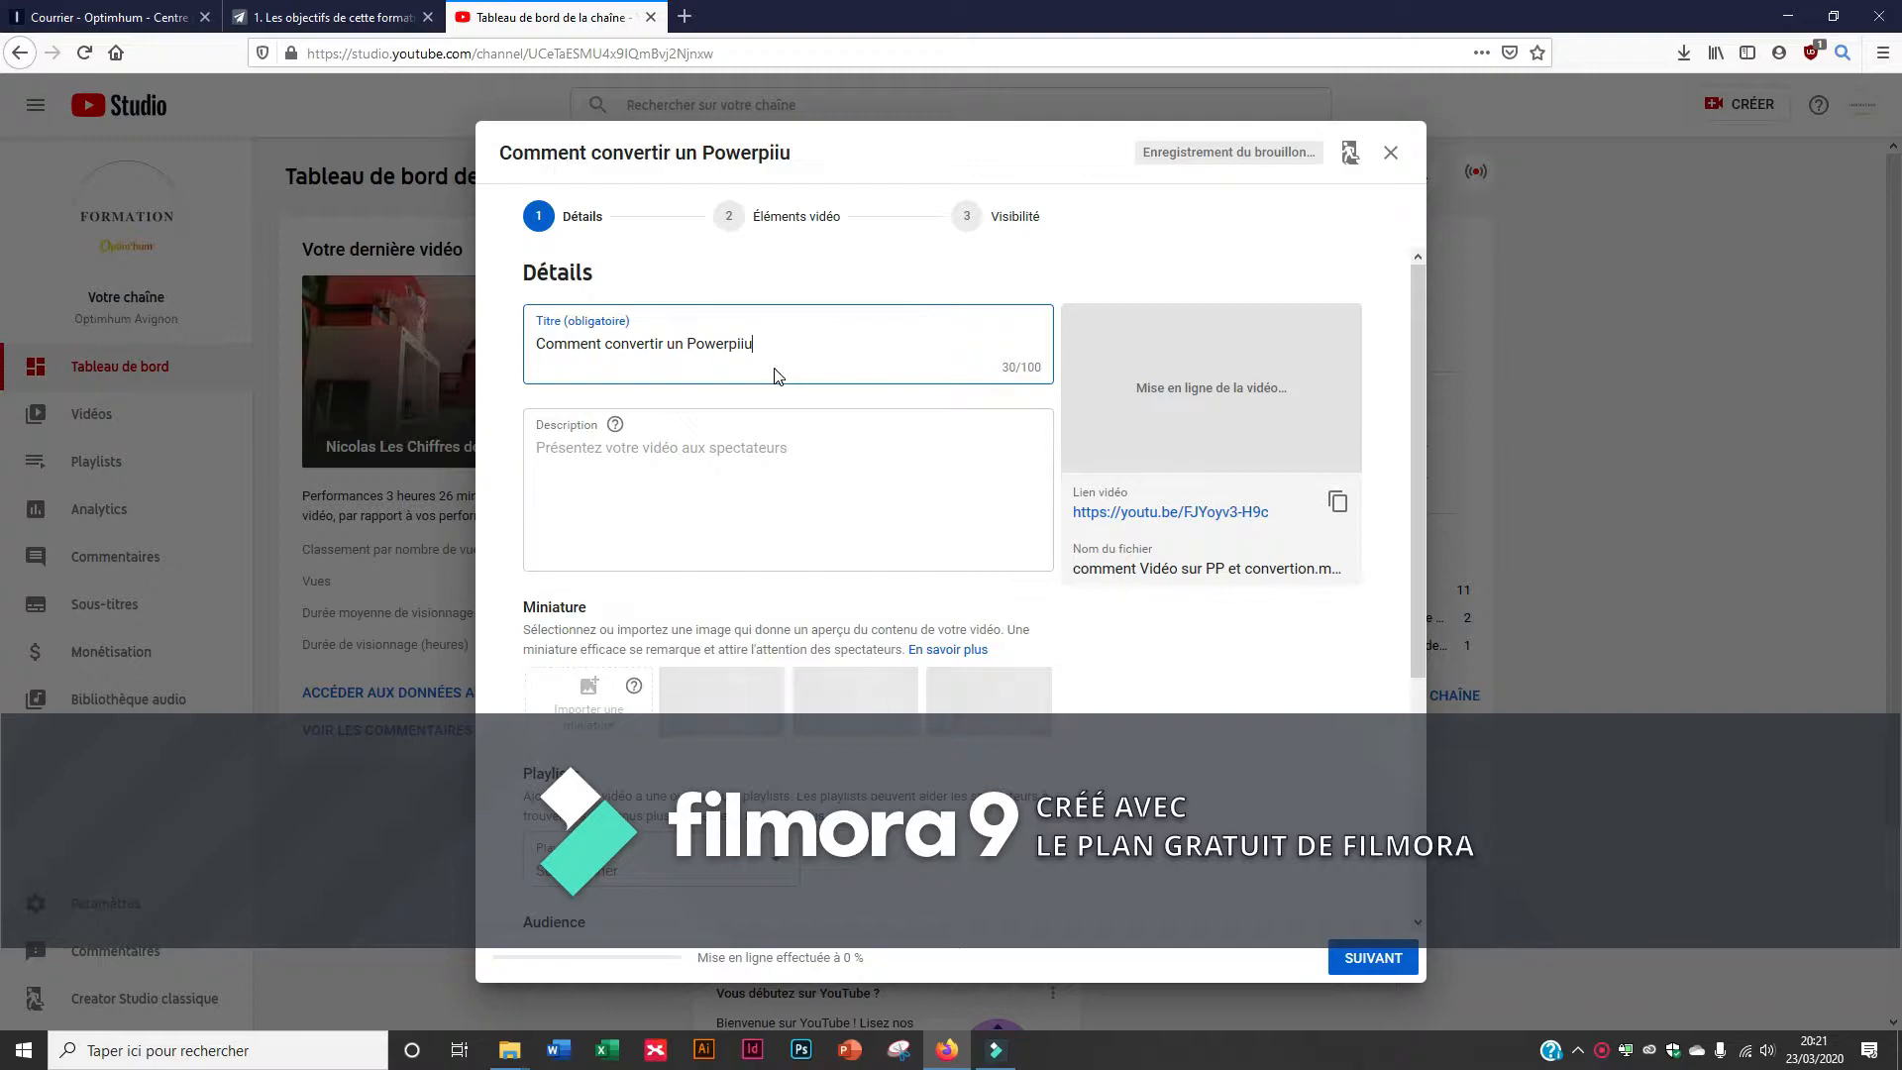
{"action": "key", "text": "BackSpace"}
{"action": "key", "text": "BackSpace"}
{"action": "key", "text": "BackSpace"}
{"action": "type", "text": "oint en vidéo"}
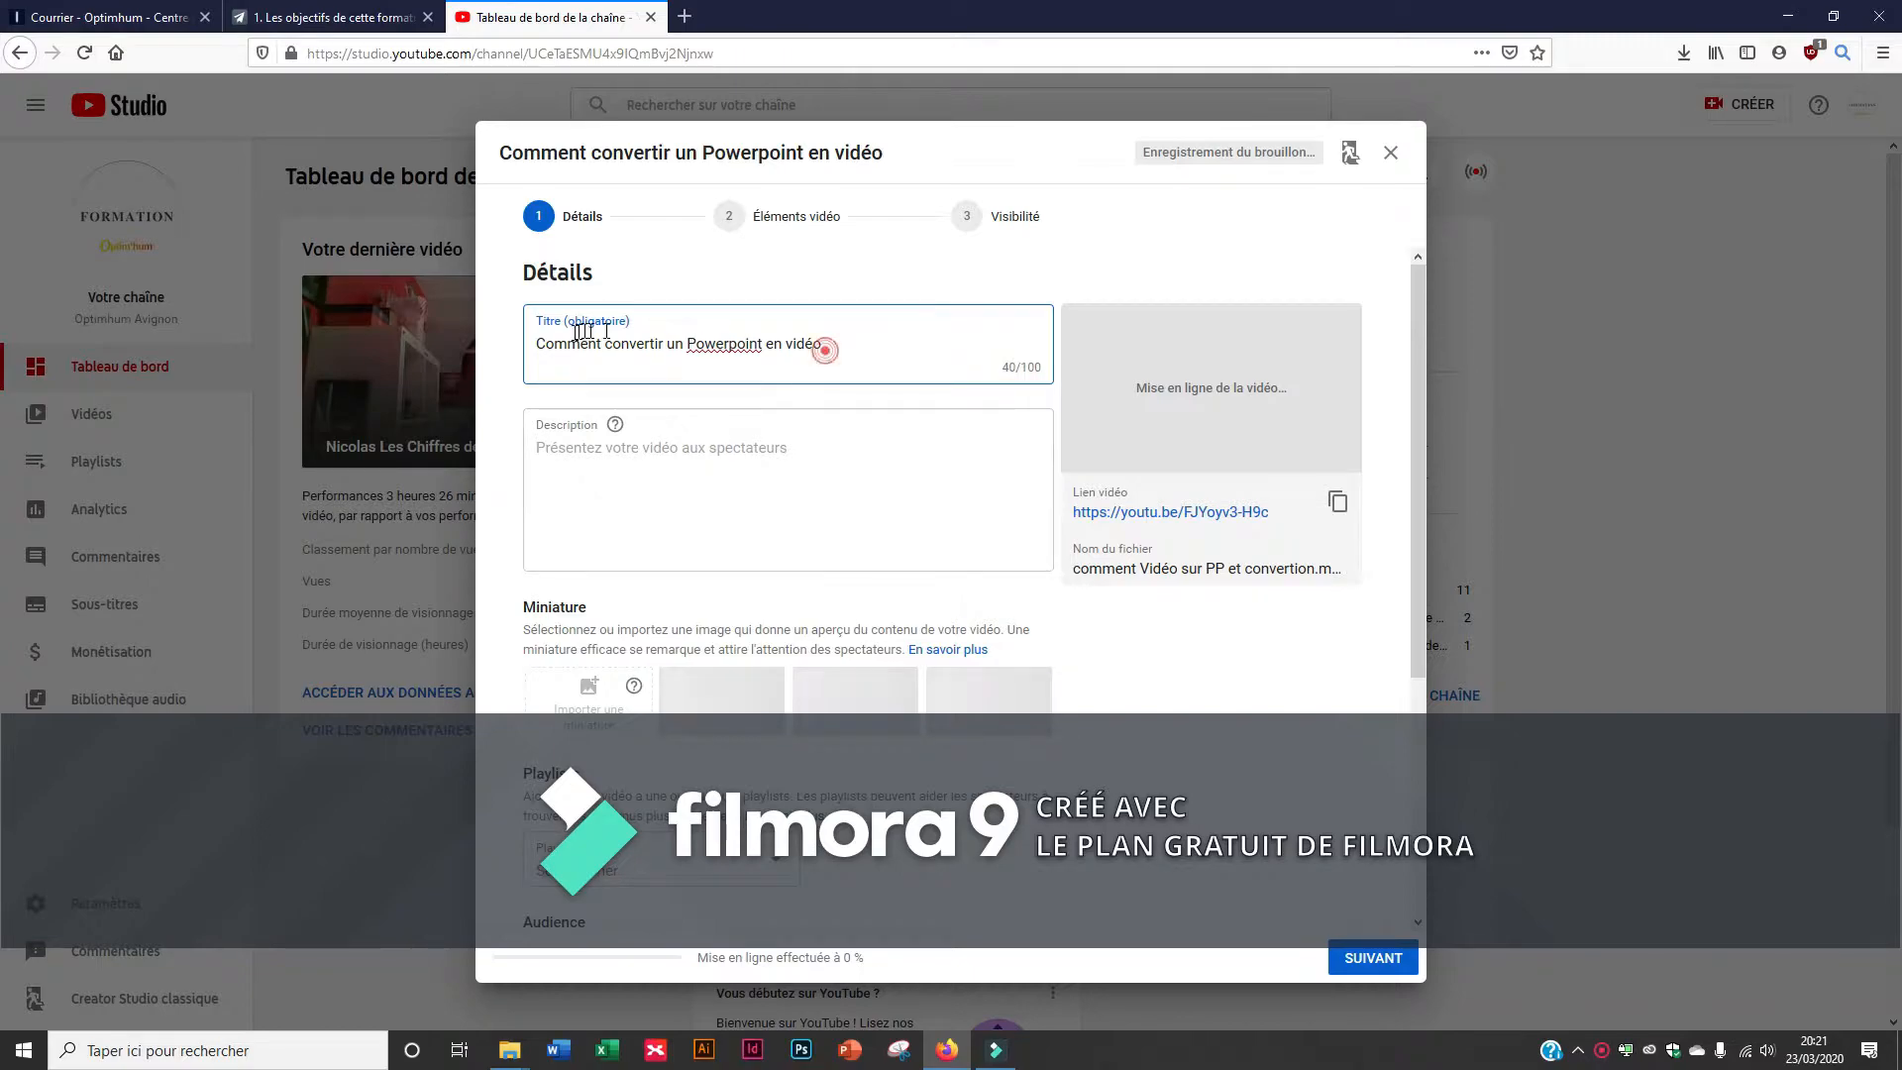
Copy the title "Comment convertir un Powerpoint en vidéo" into the video's description
{"action": "left_click_drag", "start_coordinate": [820, 345], "coordinate": [529, 340]}
{"action": "key", "text": "ctrl+c"}
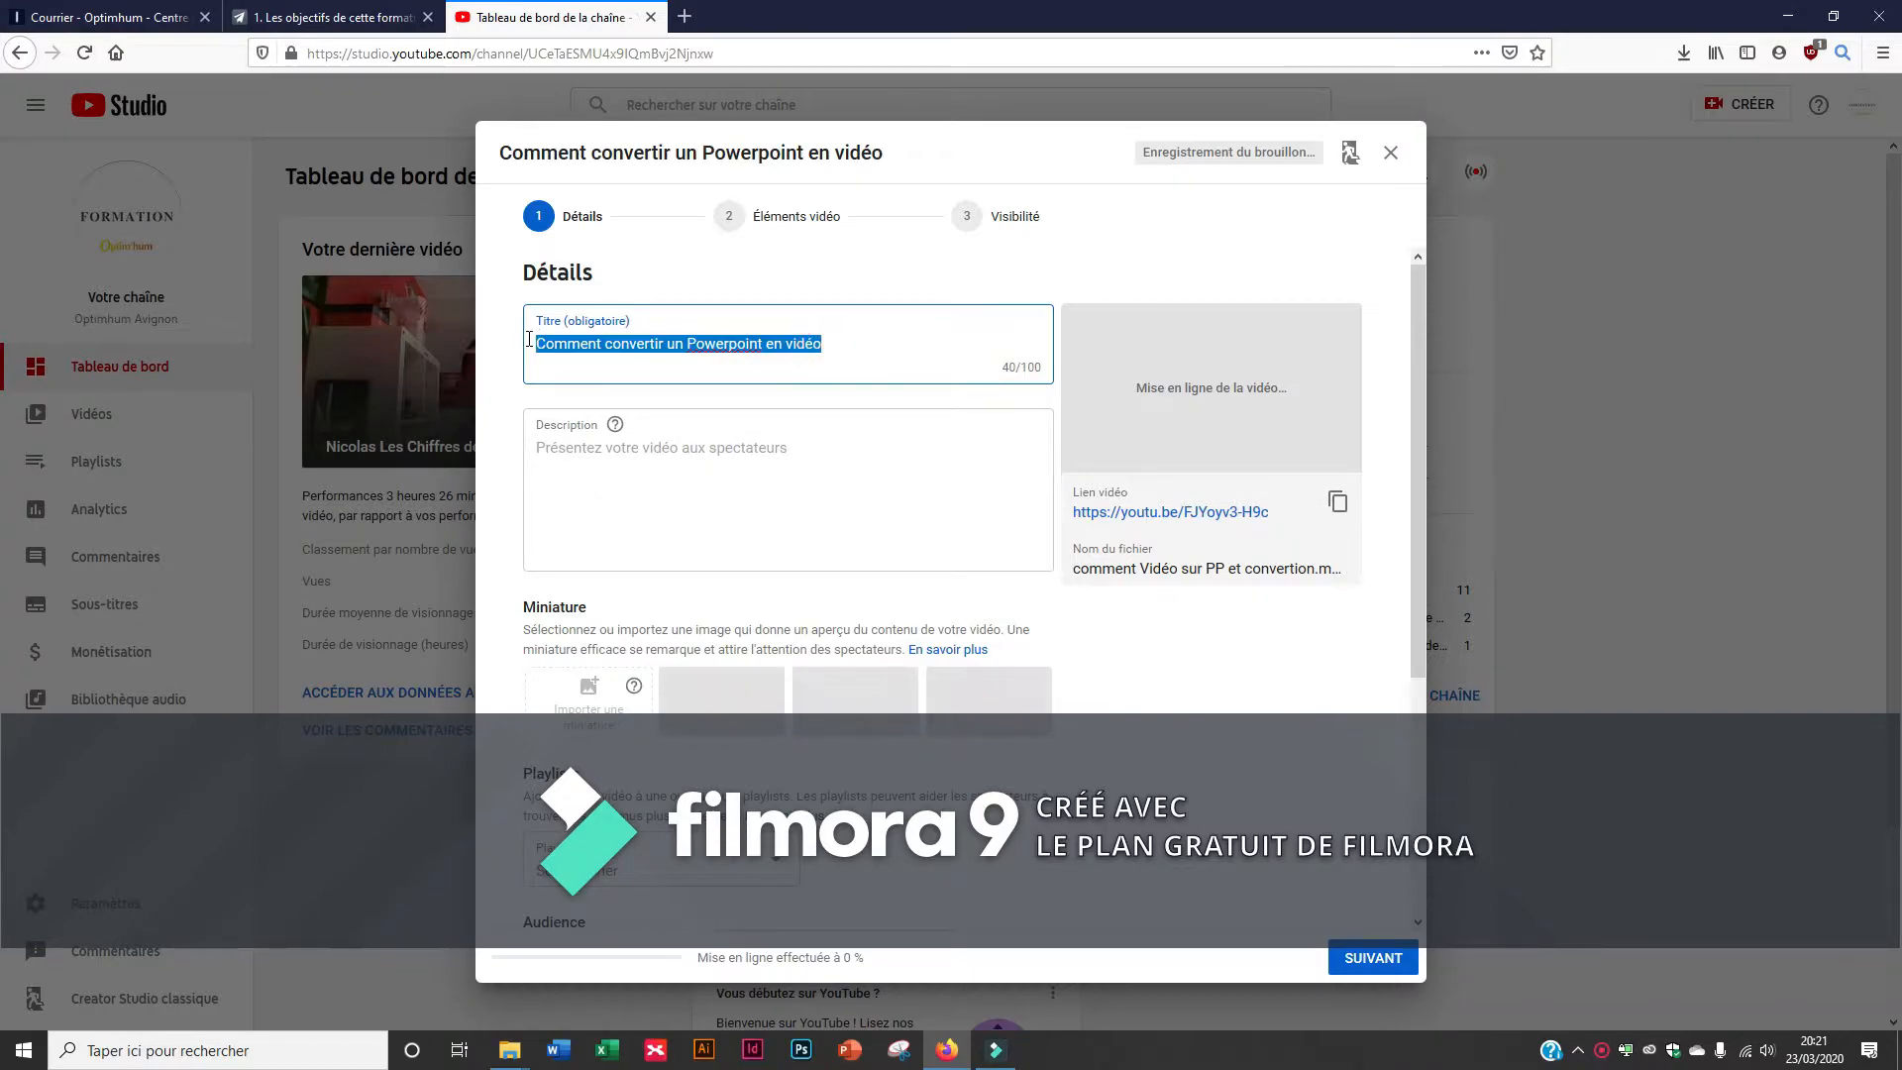
{"action": "left_click", "coordinate": [599, 471]}
{"action": "key", "text": "ctrl+v"}
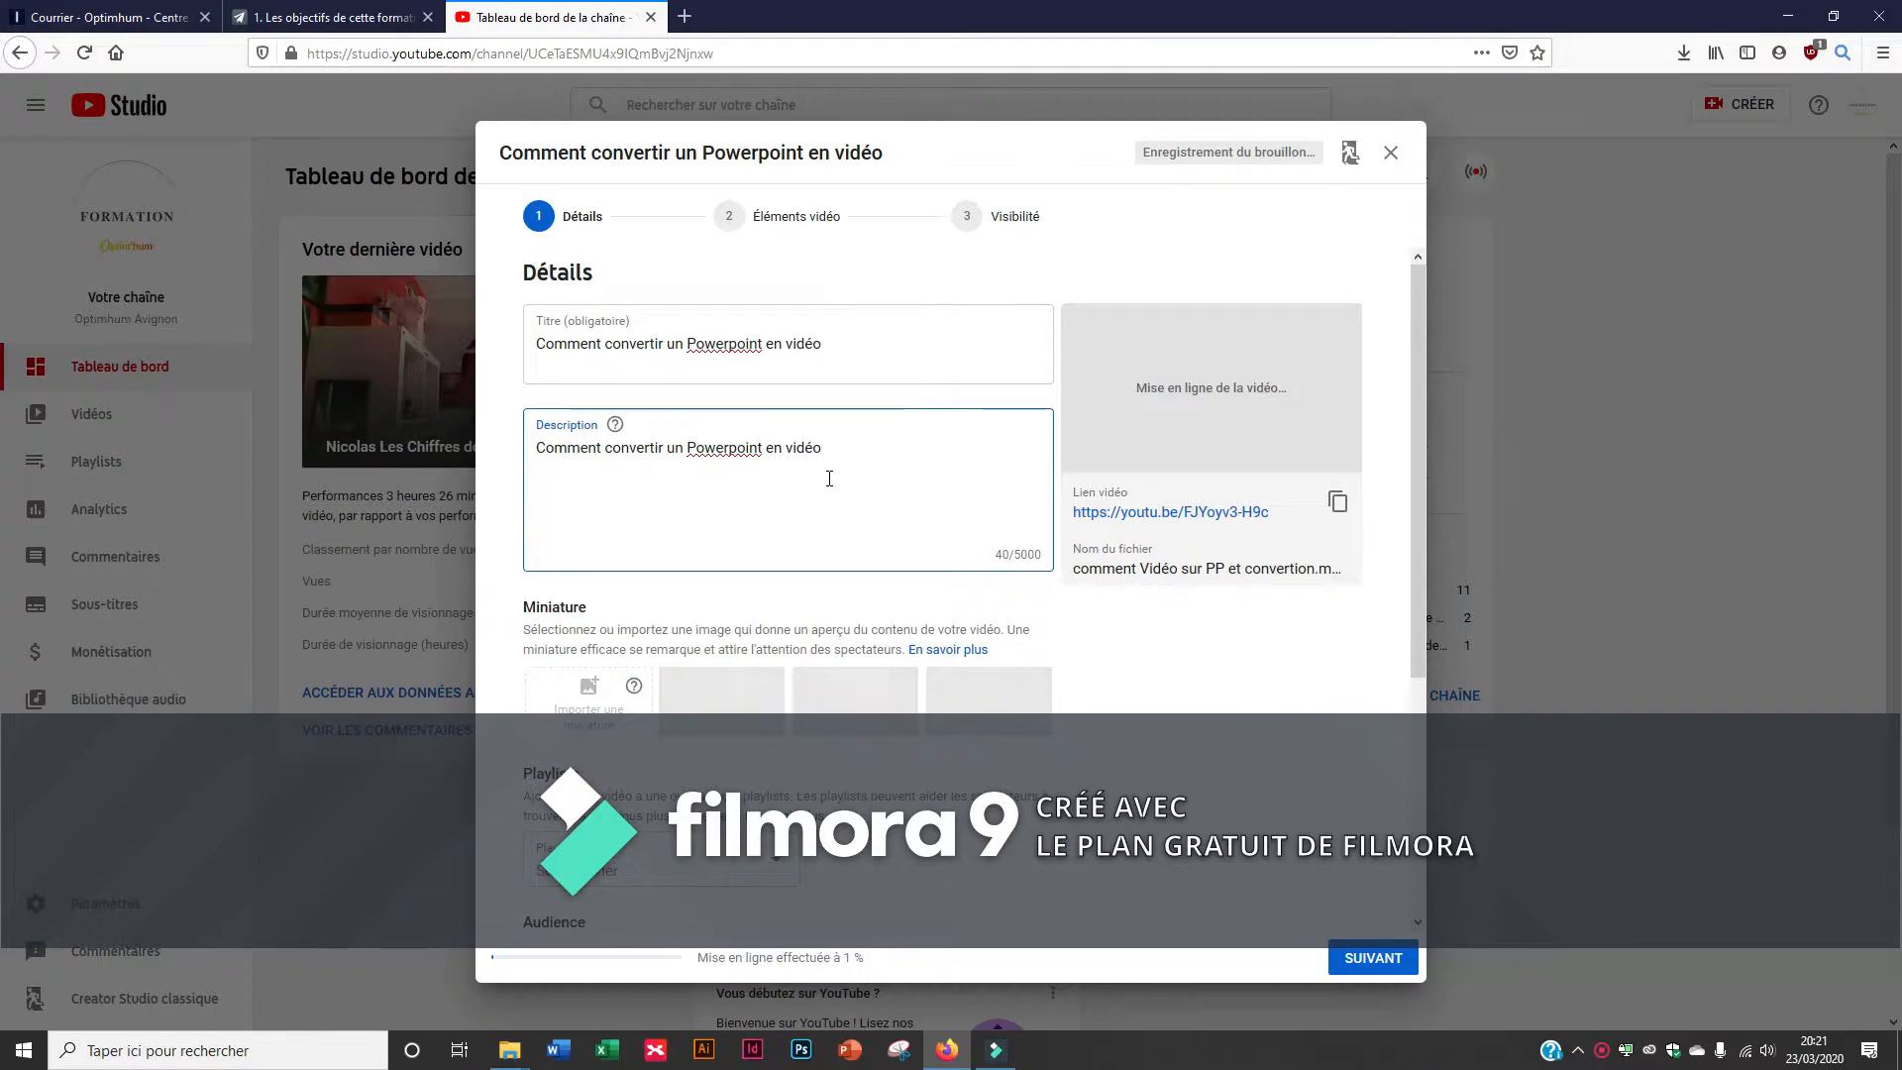
Add the video to the second playlist named TPFPA
{"action": "scroll", "coordinate": [802, 525], "scroll_direction": "down", "scroll_amount": 2}
{"action": "scroll", "coordinate": [753, 547], "scroll_direction": "down", "scroll_amount": 1}
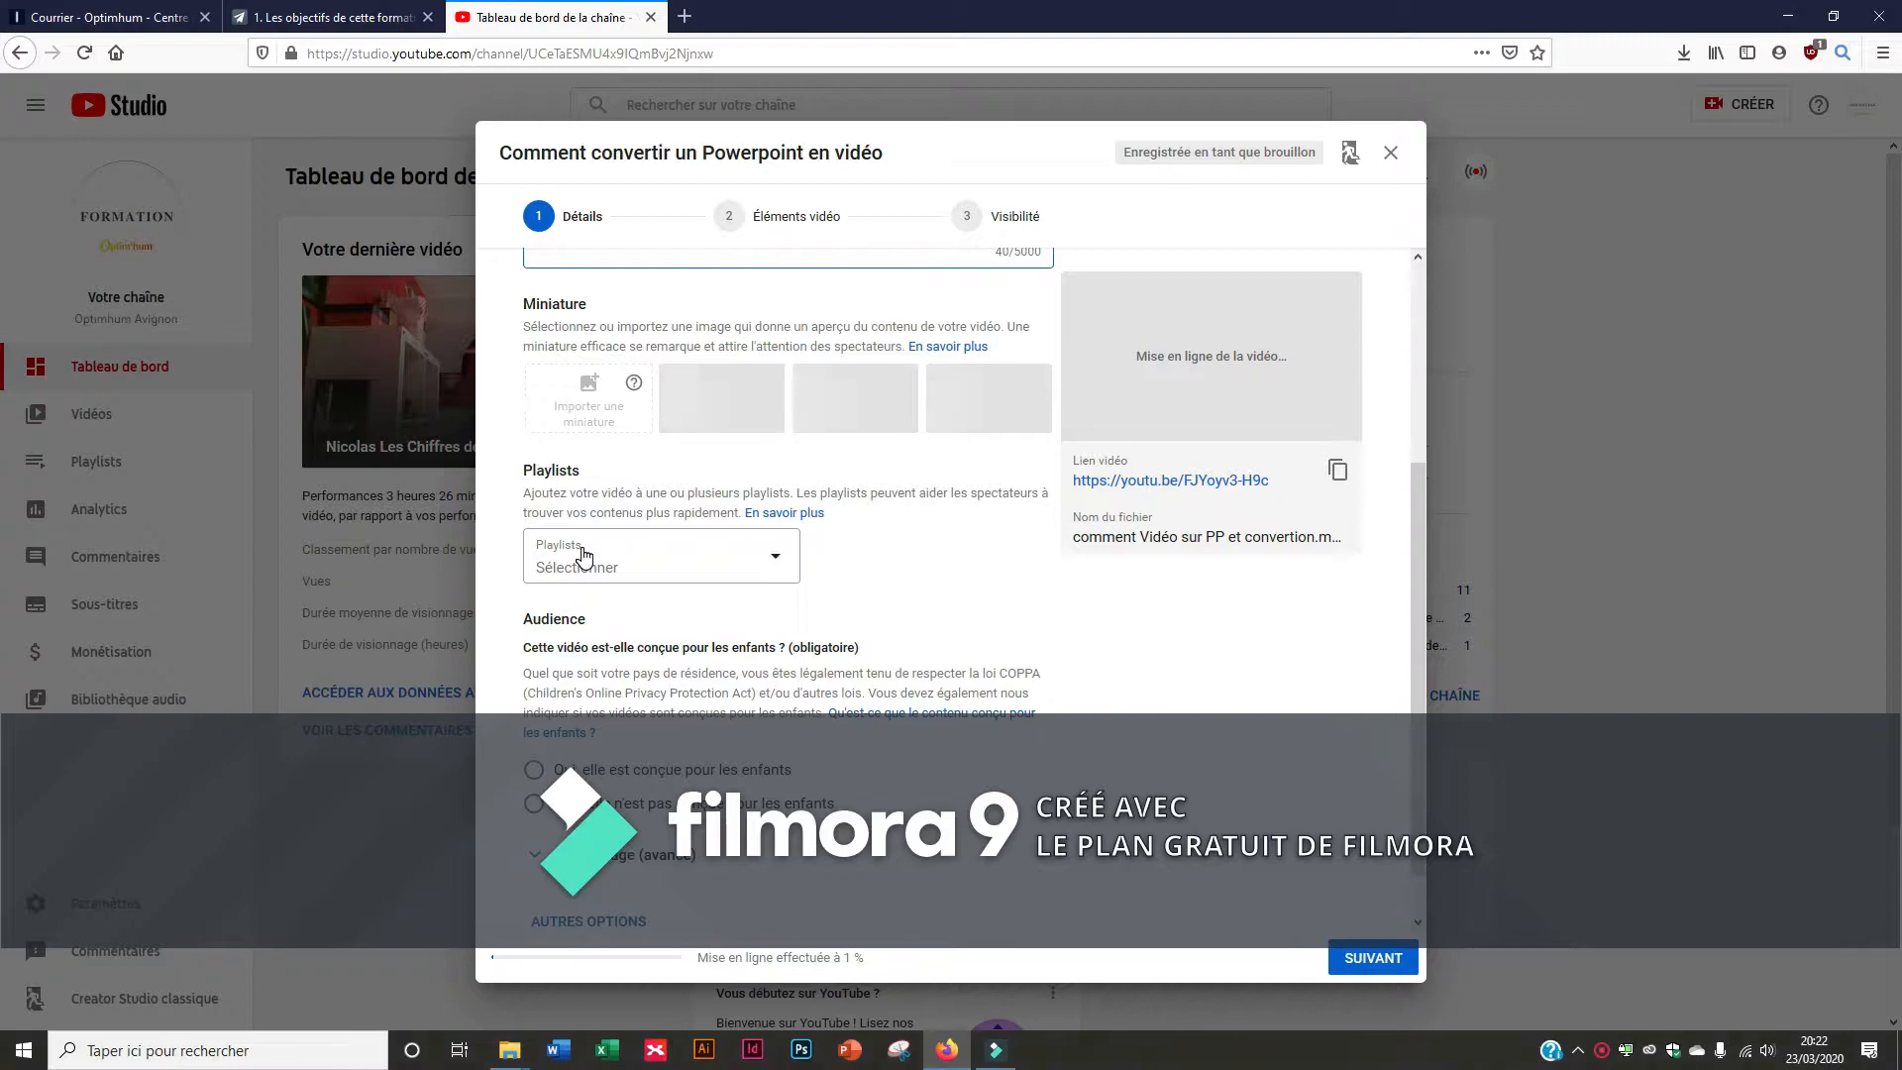
{"action": "left_click", "coordinate": [581, 555]}
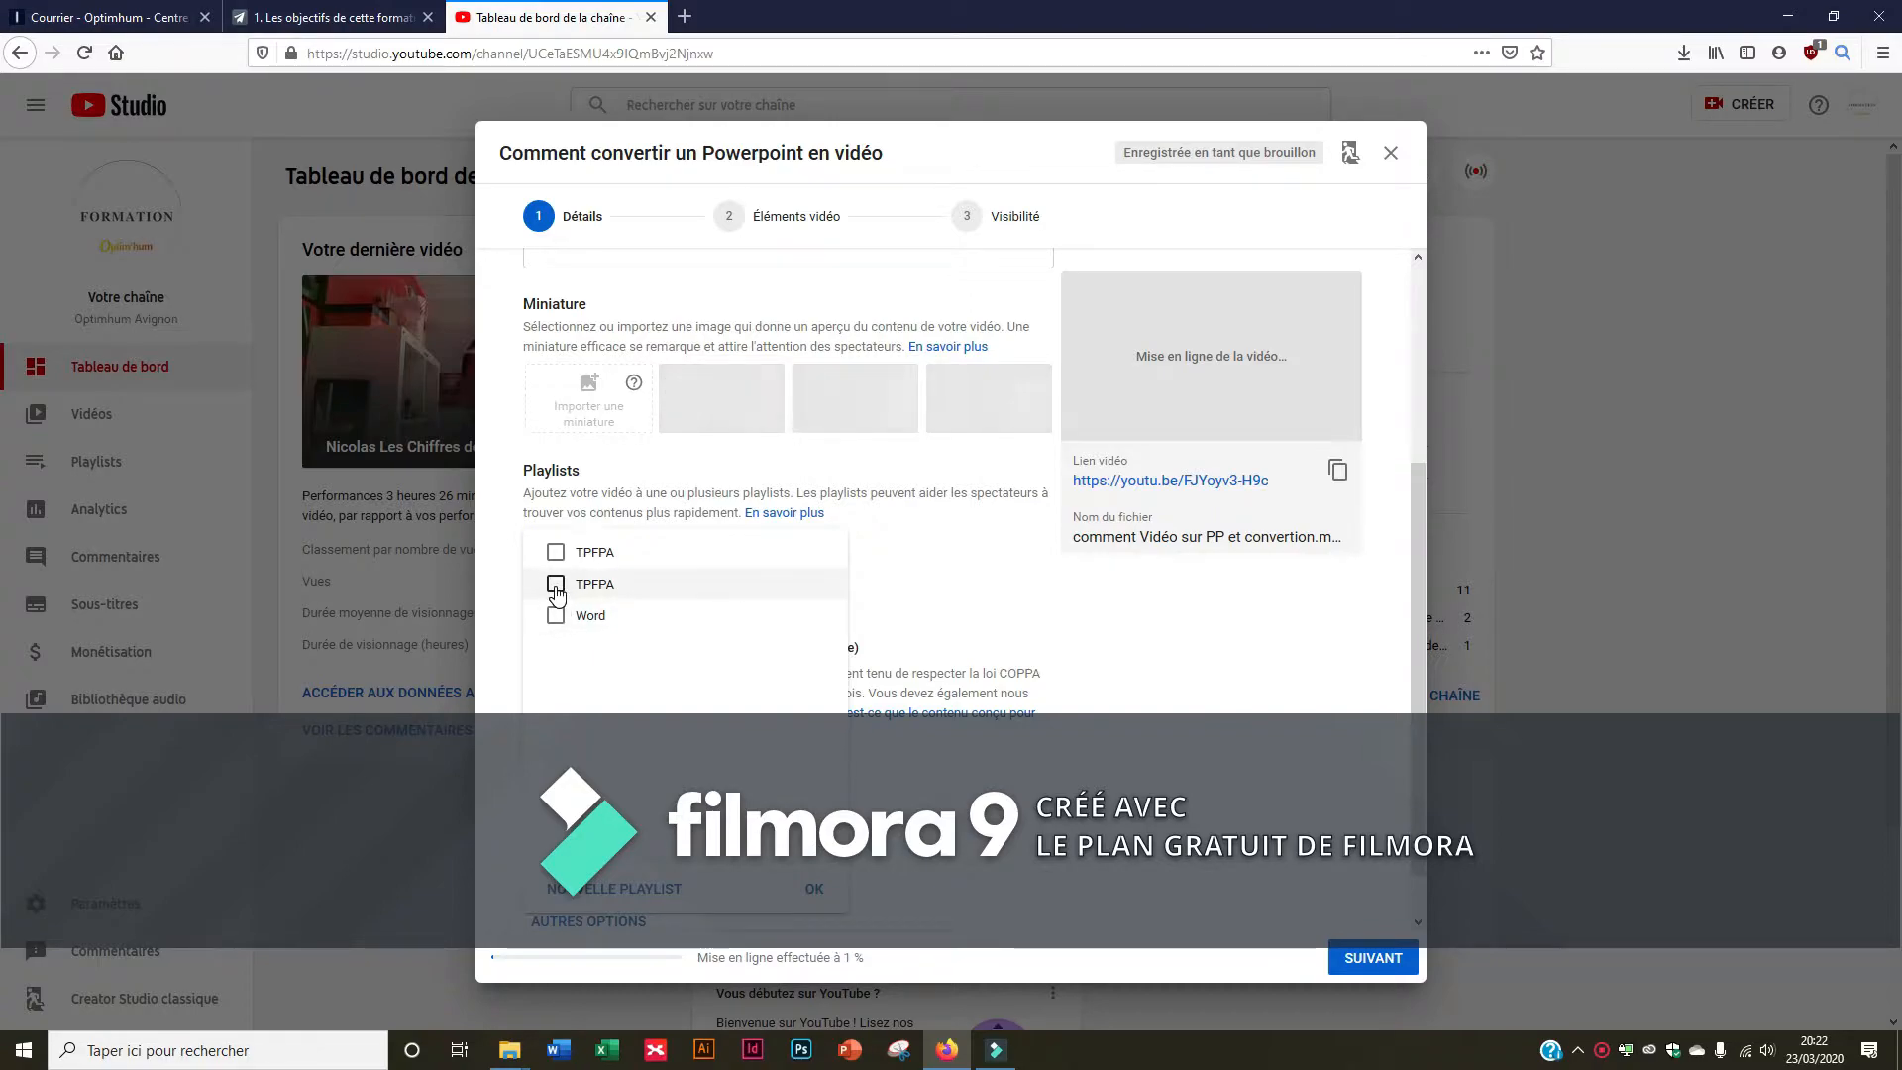
{"action": "left_click", "coordinate": [556, 590]}
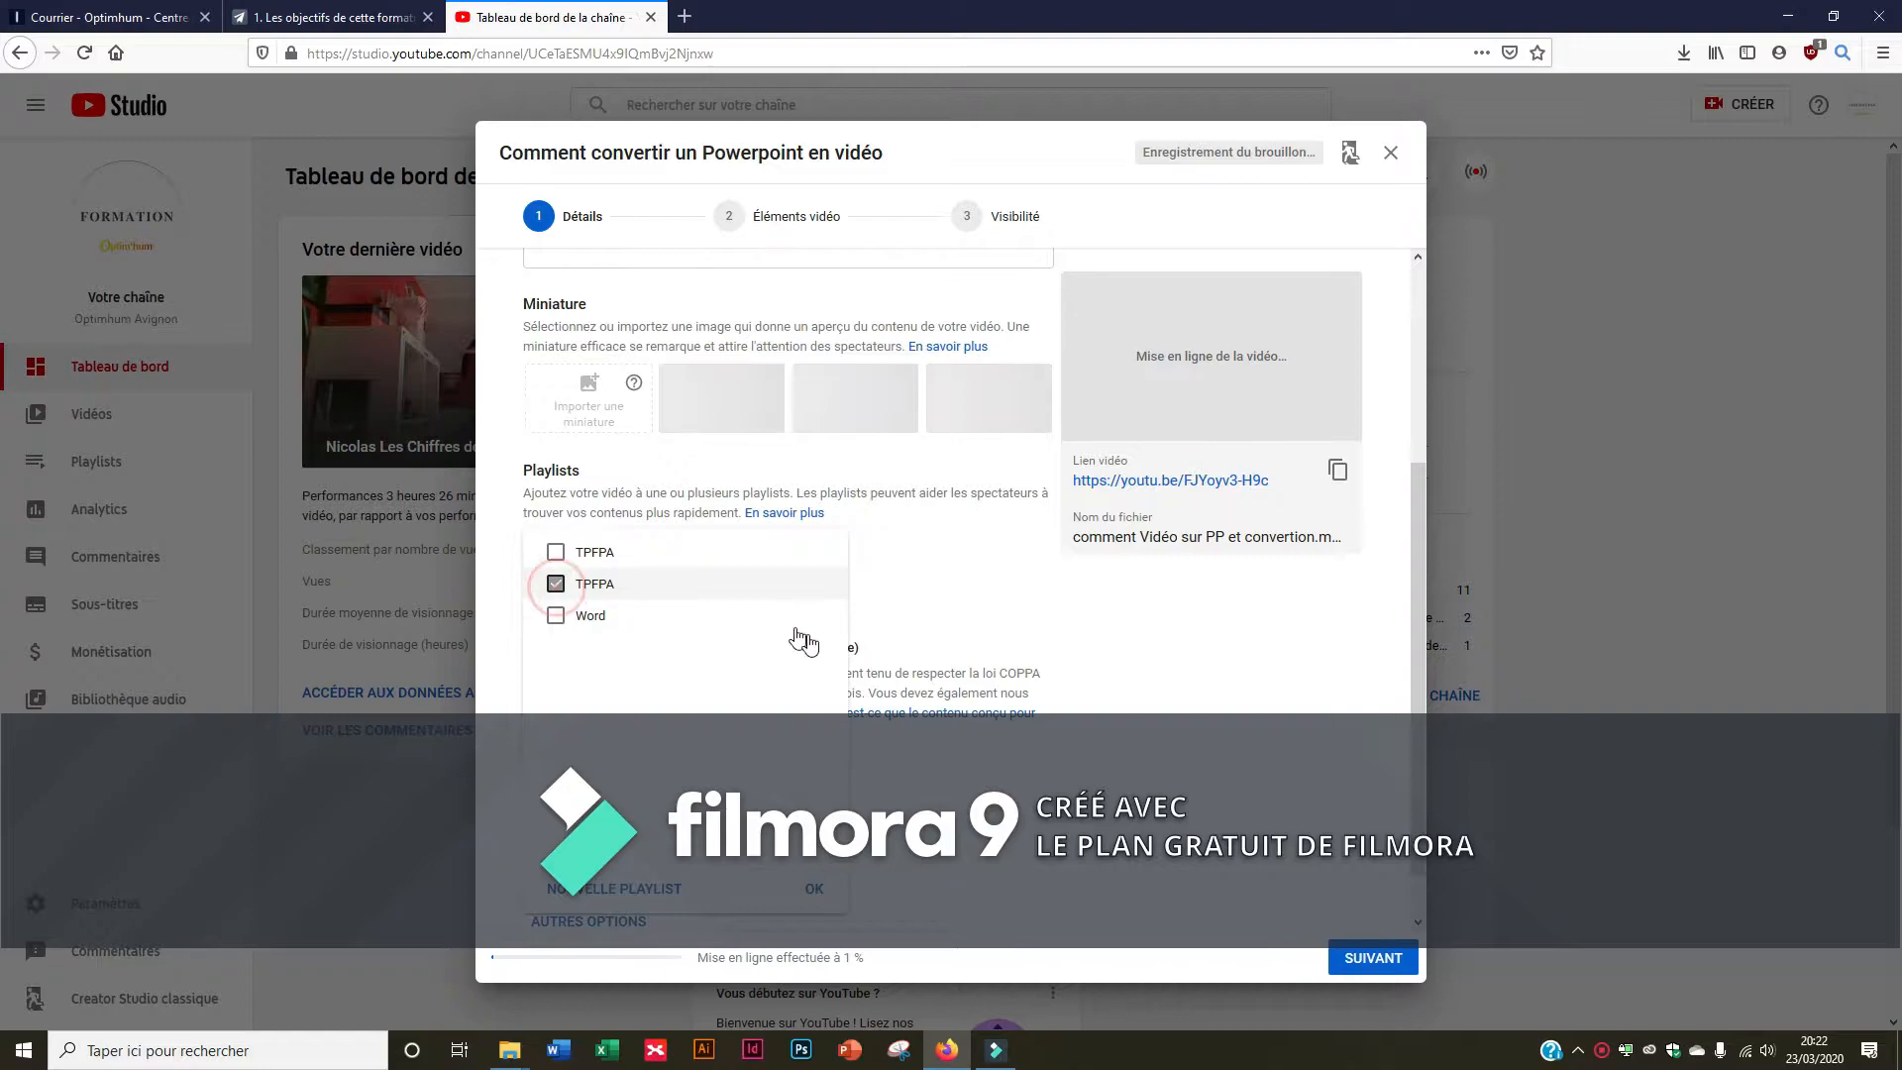
{"action": "left_click", "coordinate": [814, 892]}
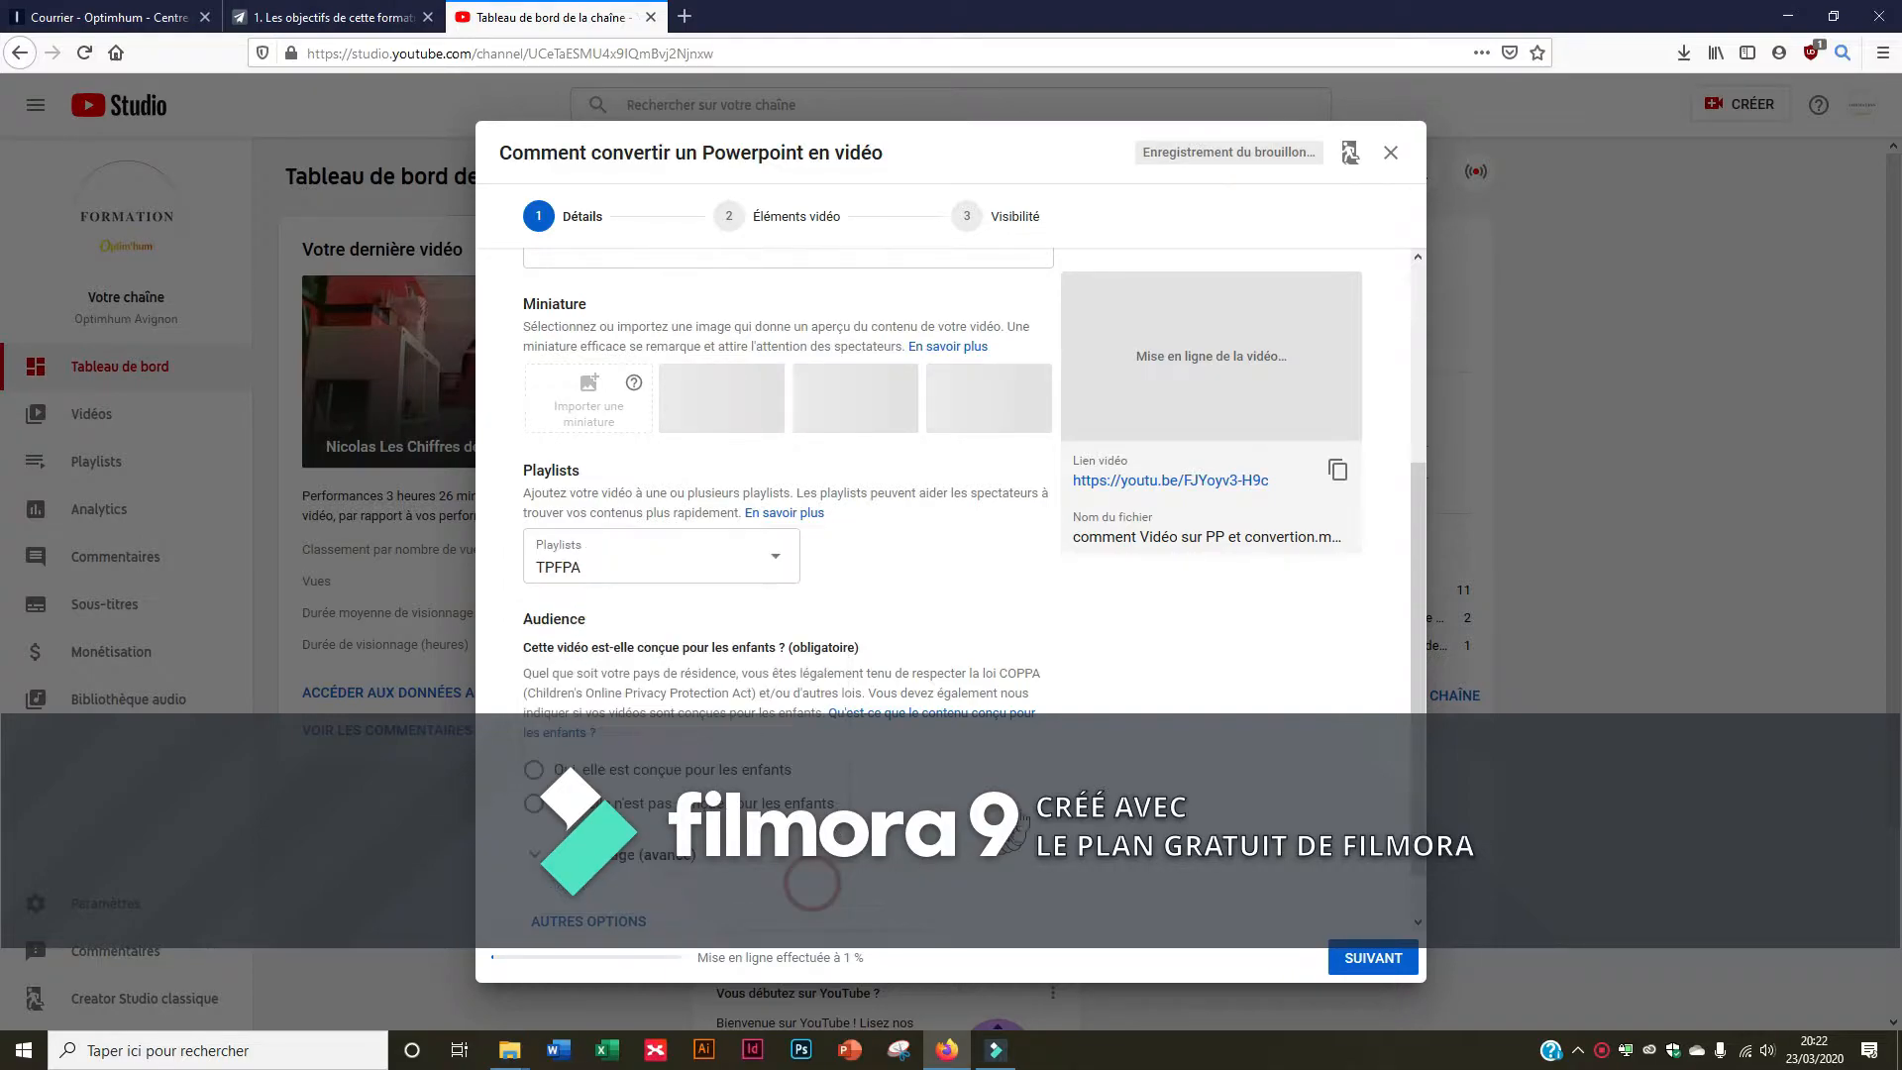
Declare that the video is not made for children and expand the additional video options
{"action": "scroll", "coordinate": [578, 751], "scroll_direction": "down", "scroll_amount": 1}
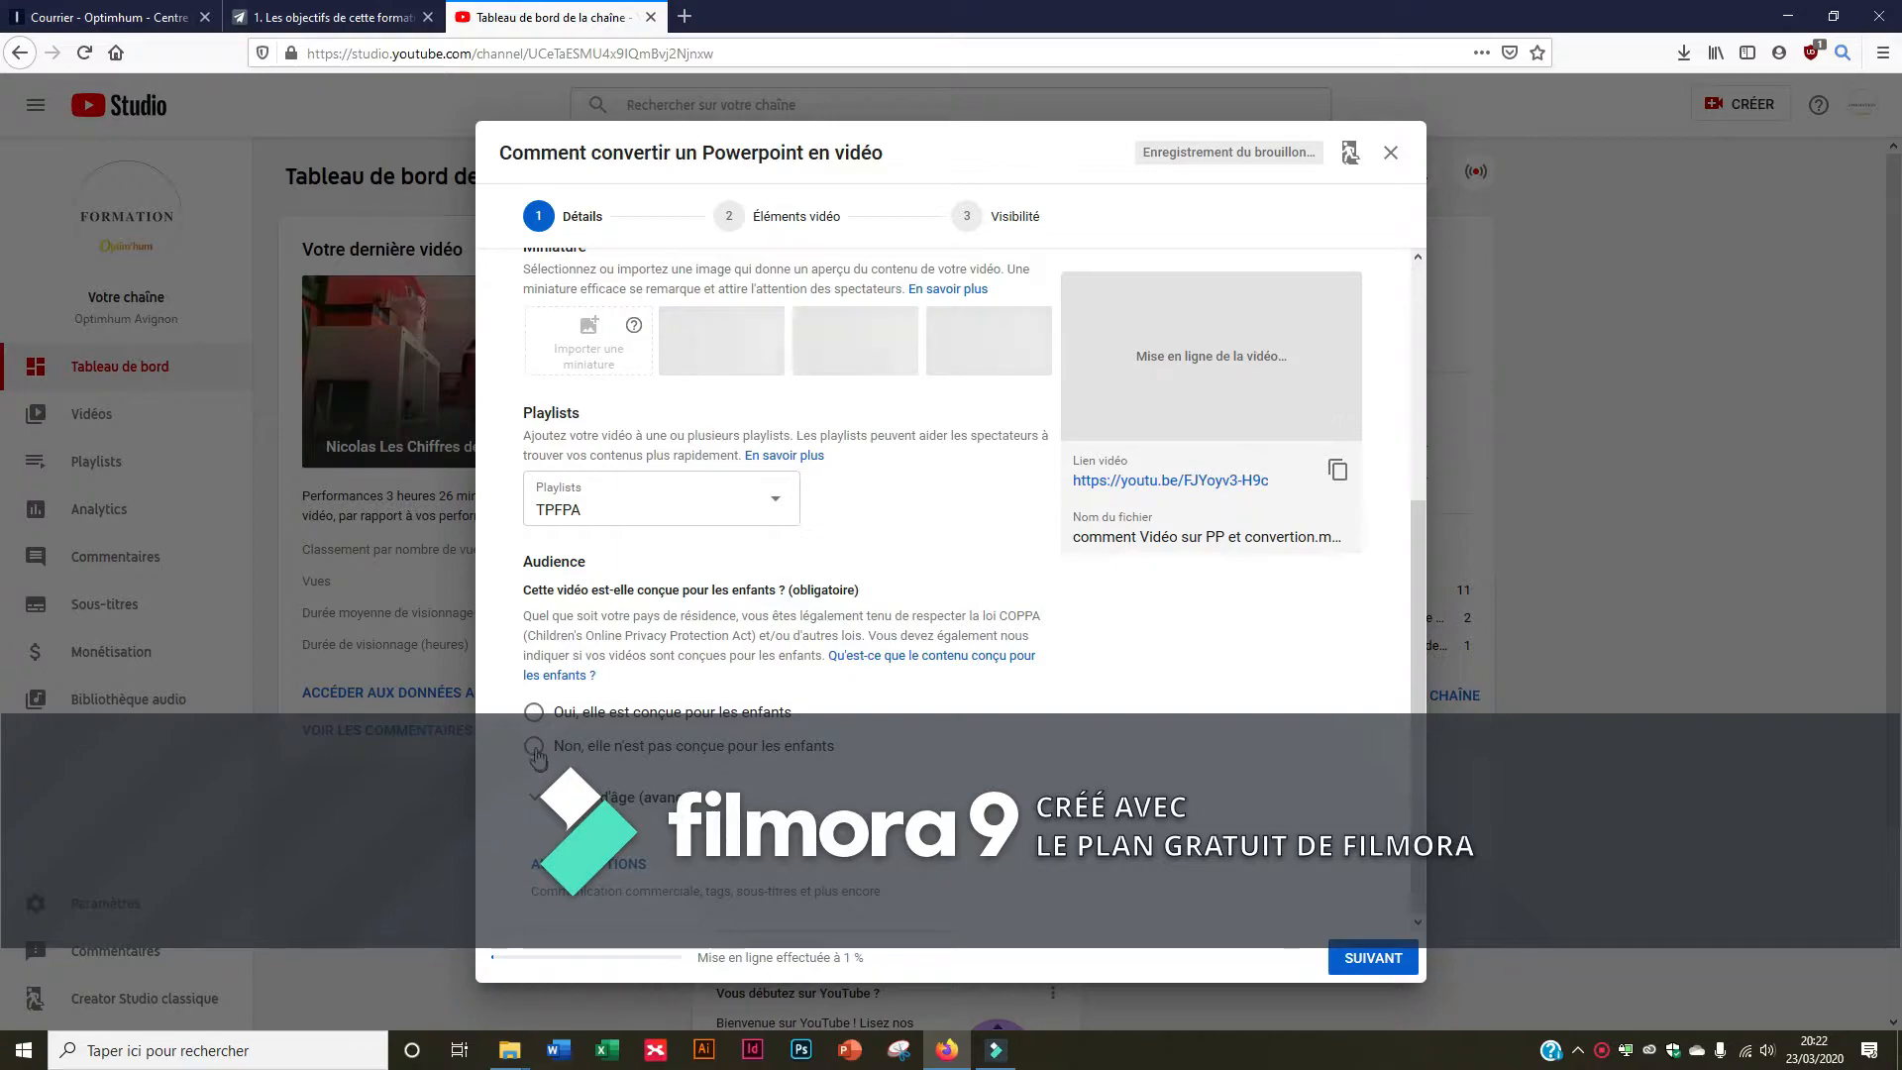
{"action": "left_click", "coordinate": [535, 748]}
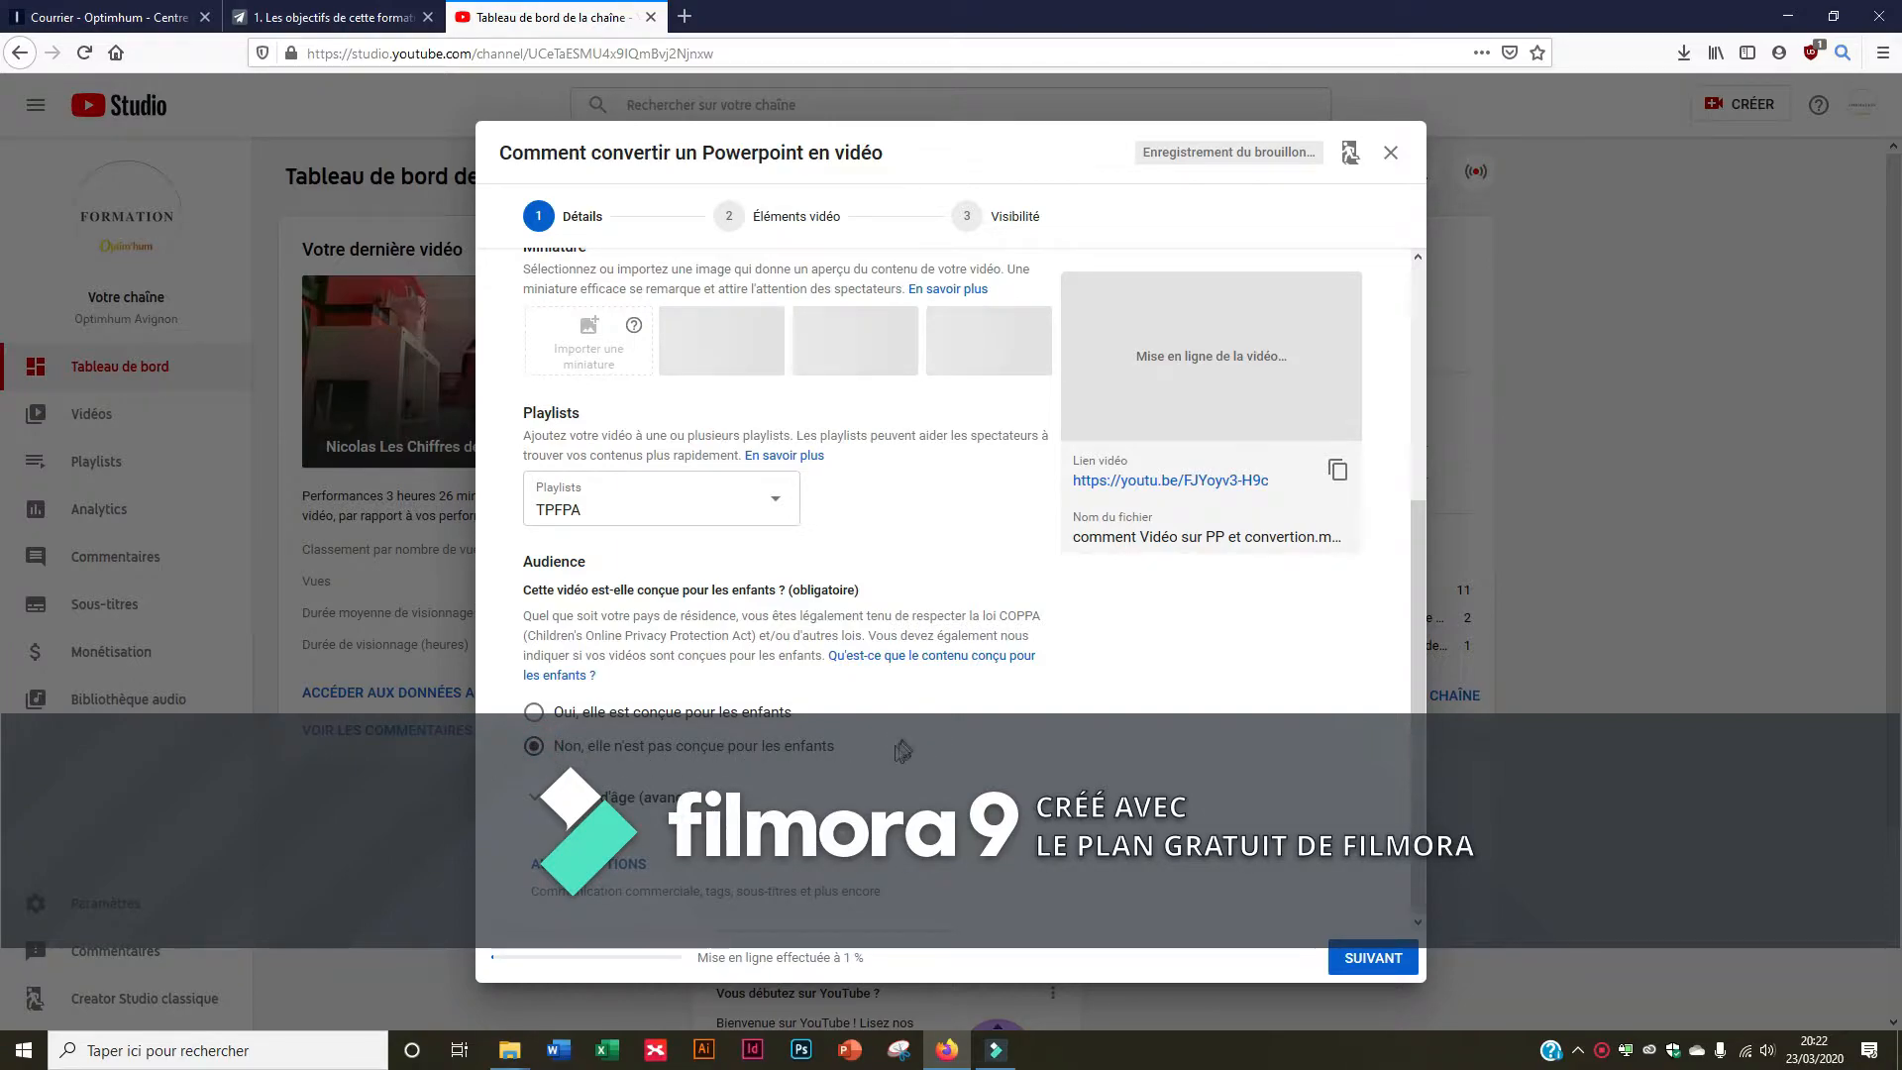
{"action": "scroll", "coordinate": [897, 754], "scroll_direction": "down", "scroll_amount": 1}
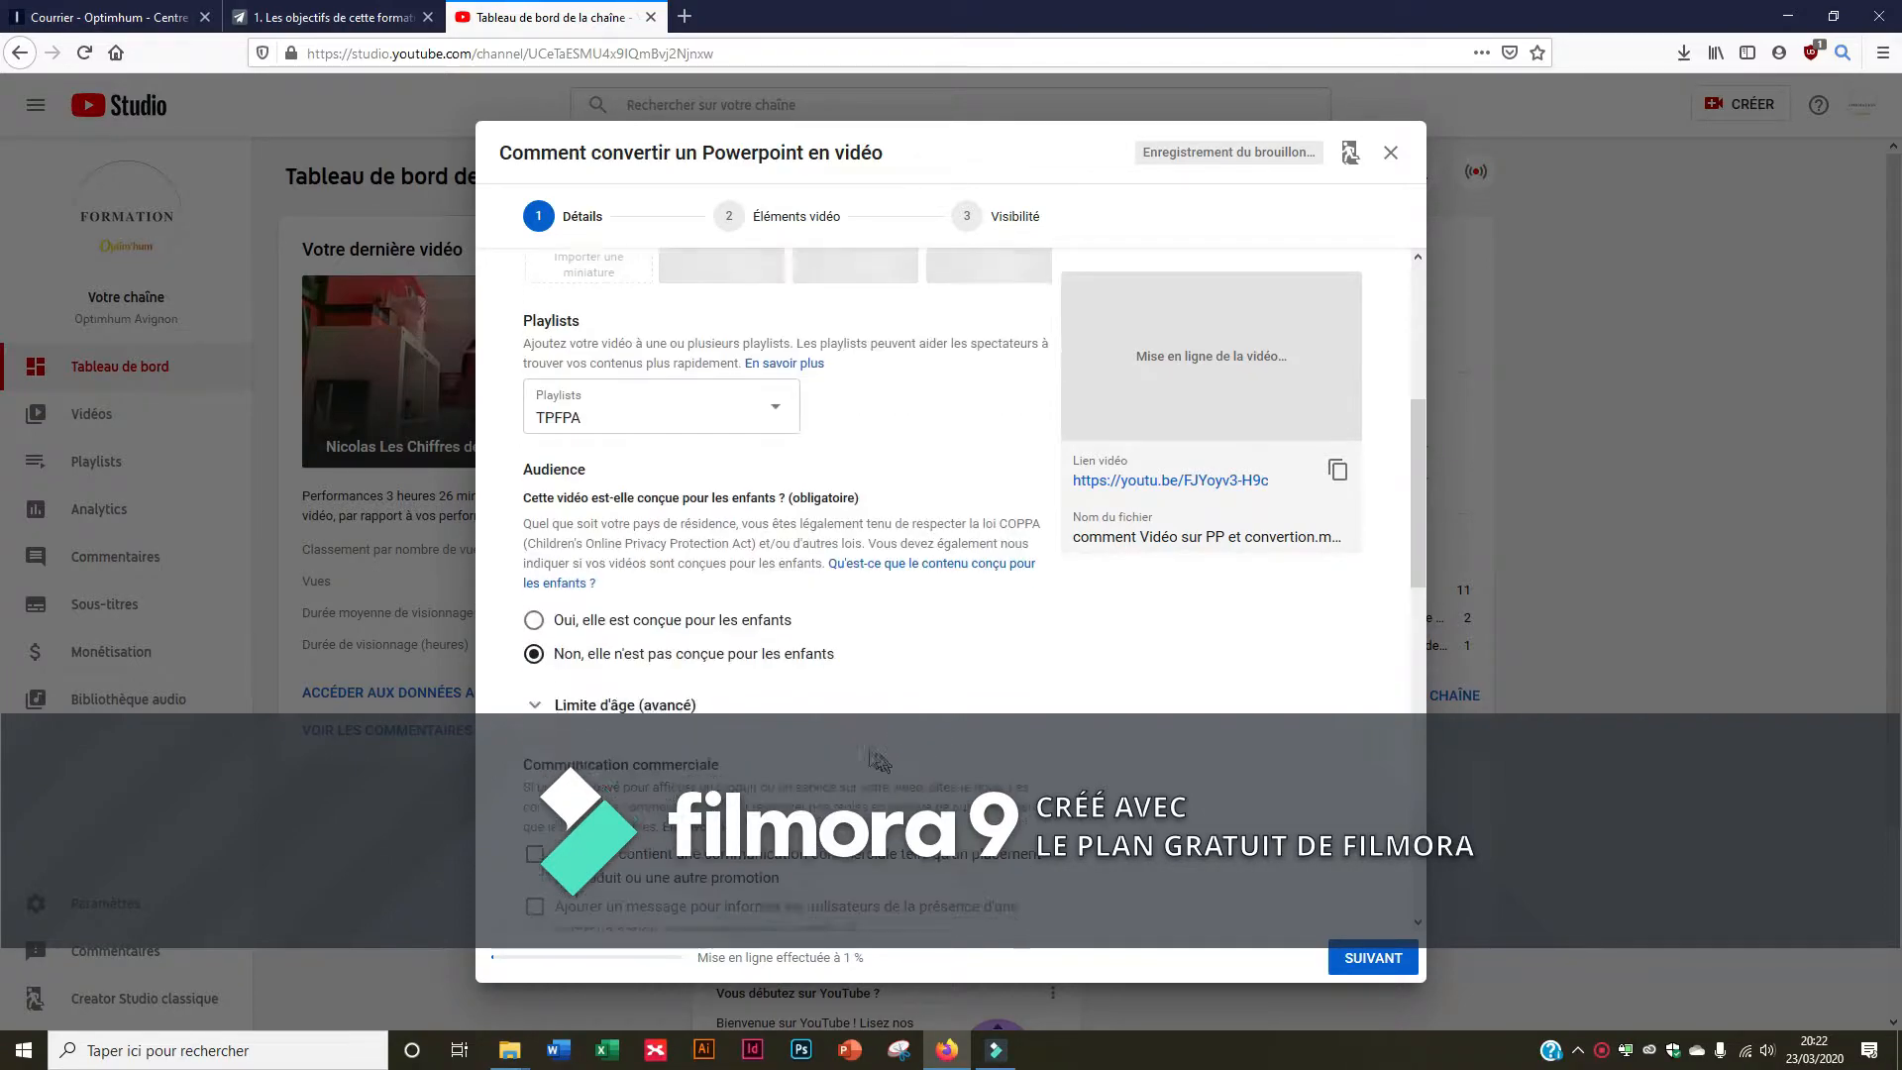
Set the video's language to Français (France)
{"action": "scroll", "coordinate": [669, 591], "scroll_direction": "down", "scroll_amount": 6}
{"action": "scroll", "coordinate": [659, 396], "scroll_direction": "up", "scroll_amount": 2}
{"action": "scroll", "coordinate": [555, 698], "scroll_direction": "down", "scroll_amount": 1}
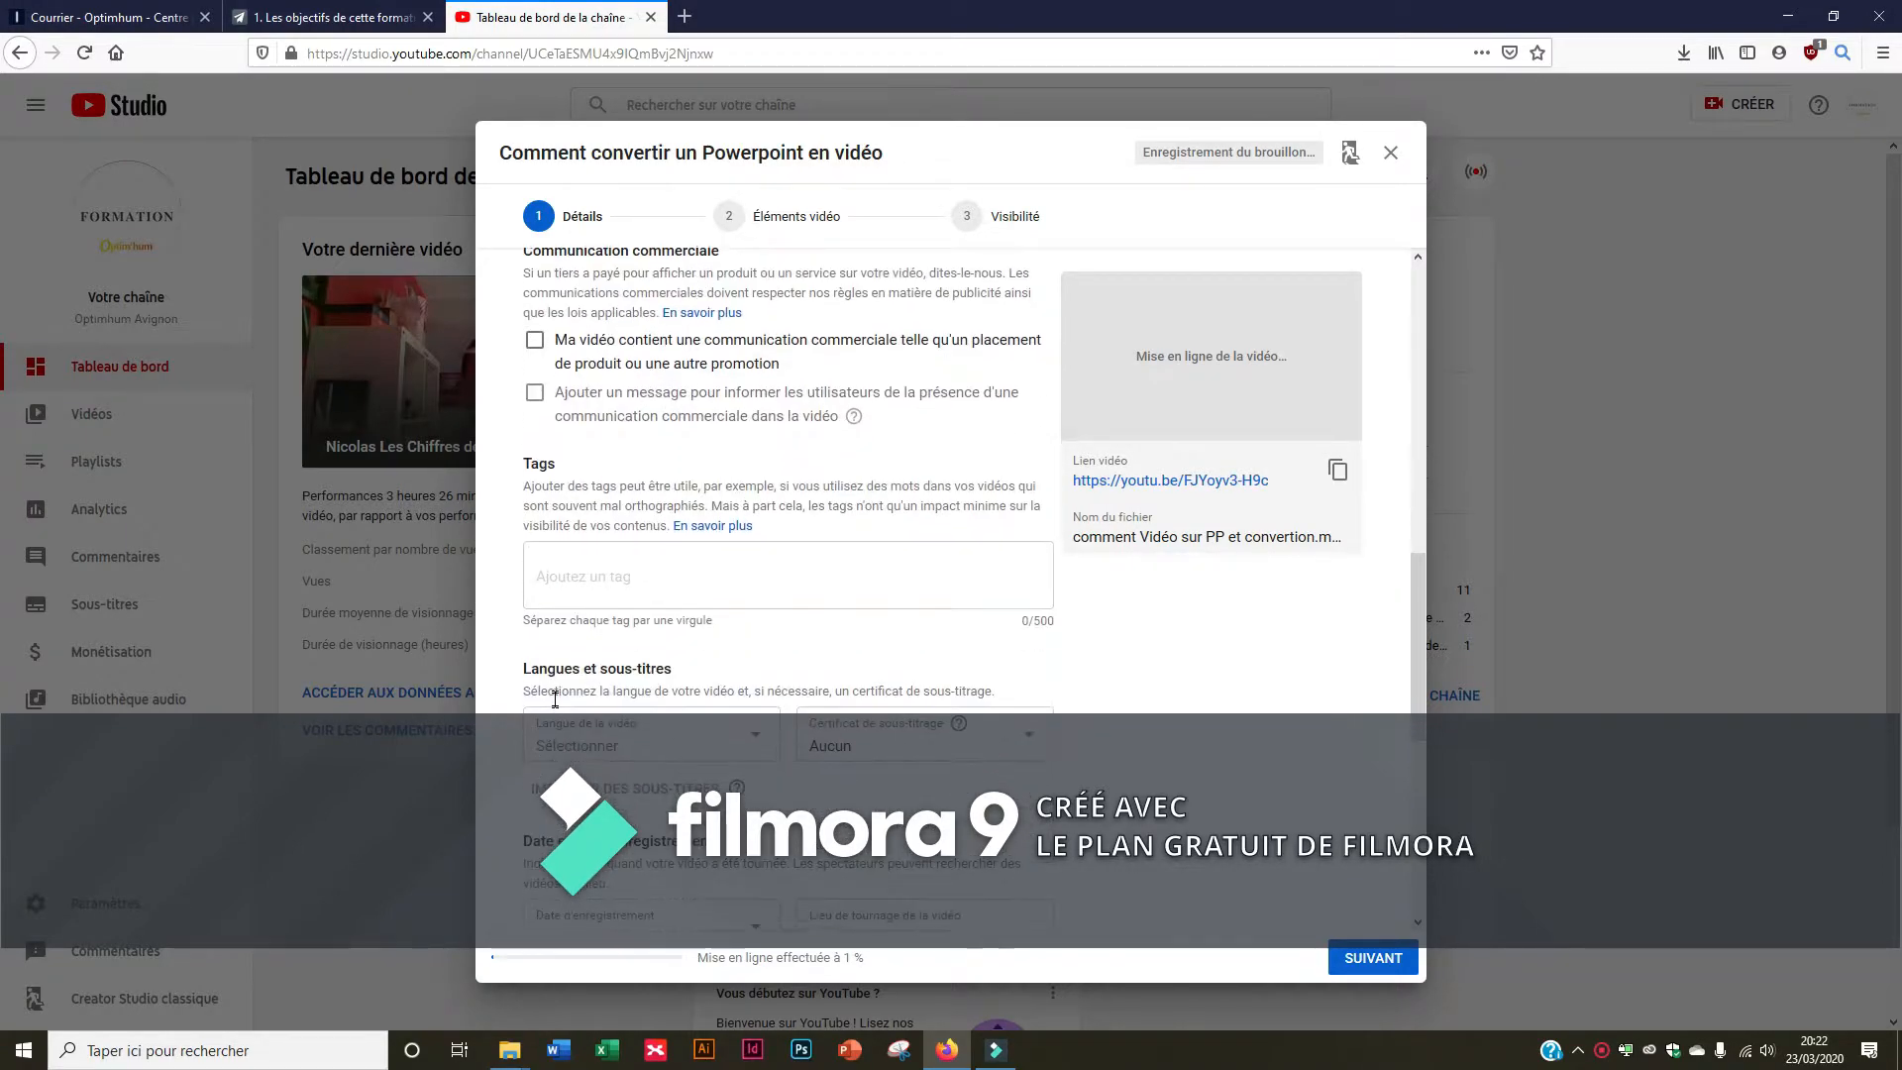
{"action": "scroll", "coordinate": [575, 674], "scroll_direction": "down", "scroll_amount": 2}
{"action": "left_click", "coordinate": [627, 535]}
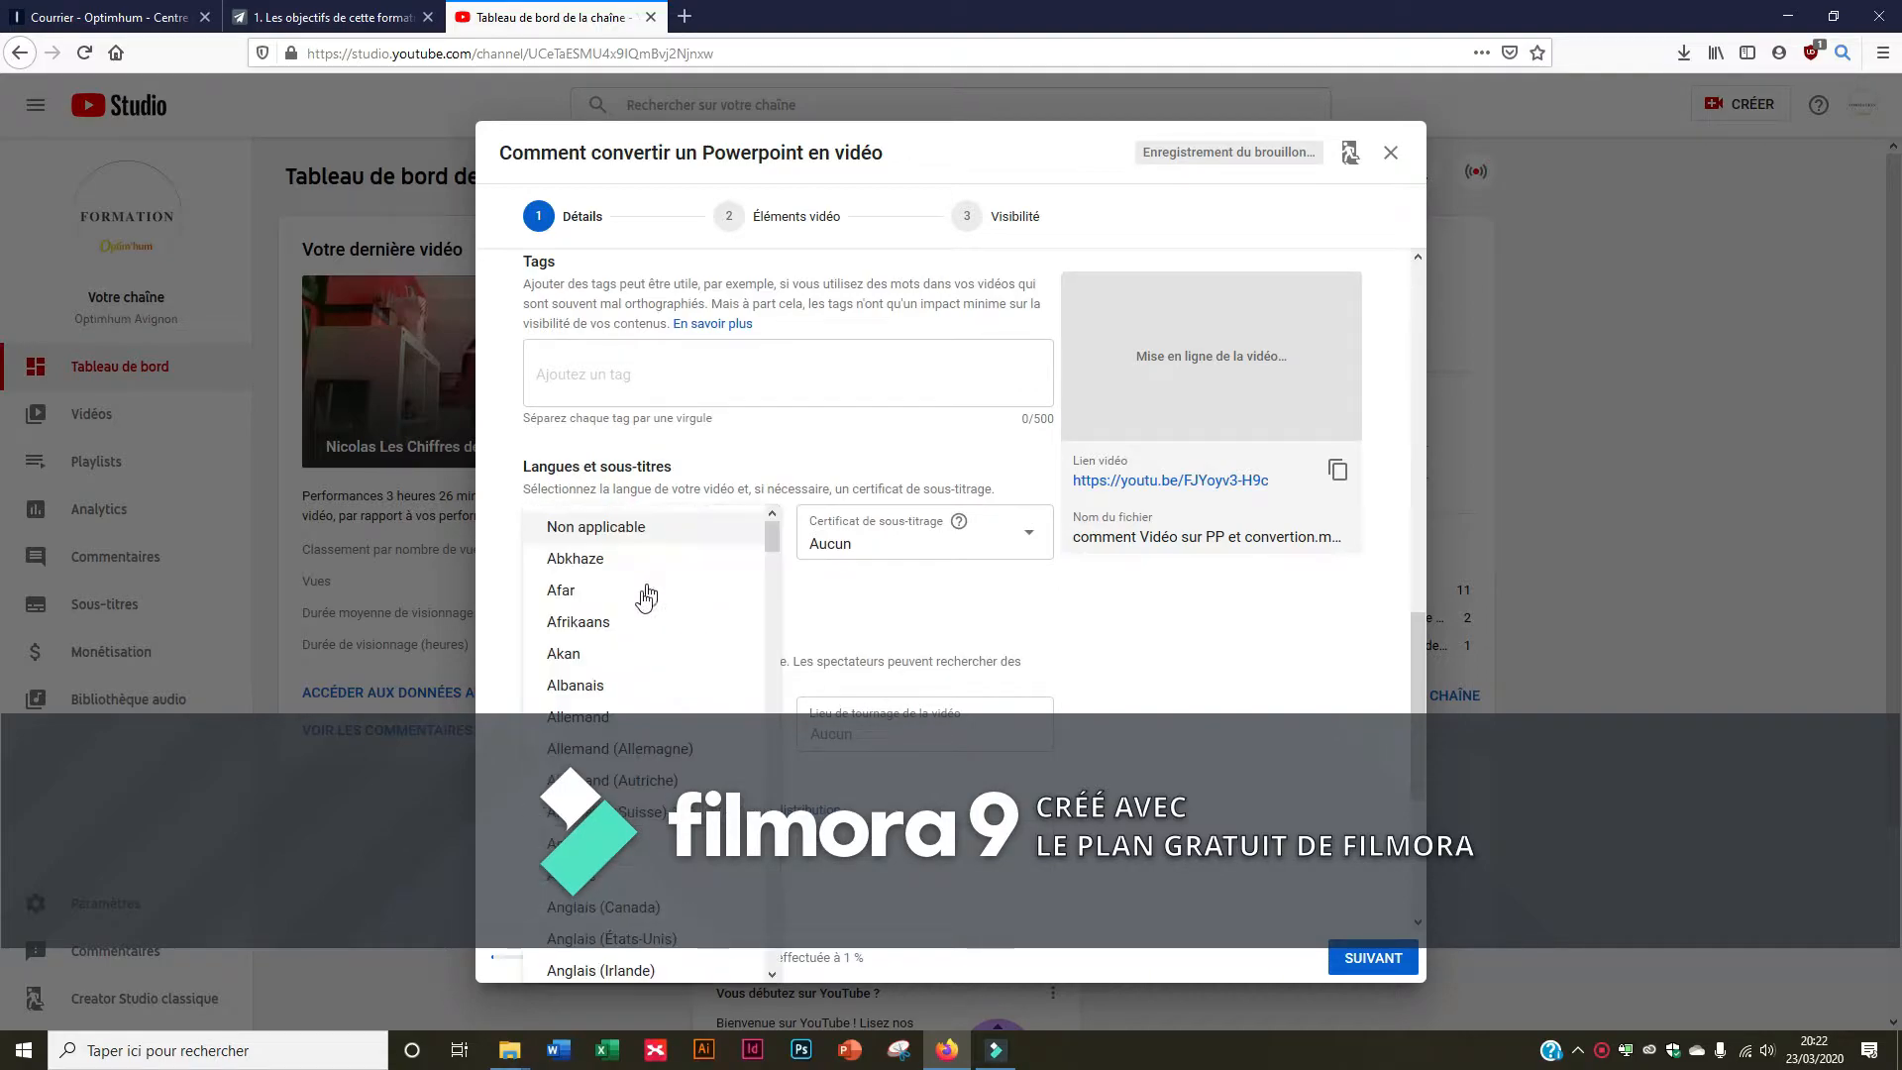
{"action": "scroll", "coordinate": [661, 693], "scroll_direction": "down", "scroll_amount": 5}
{"action": "scroll", "coordinate": [661, 738], "scroll_direction": "down", "scroll_amount": 12}
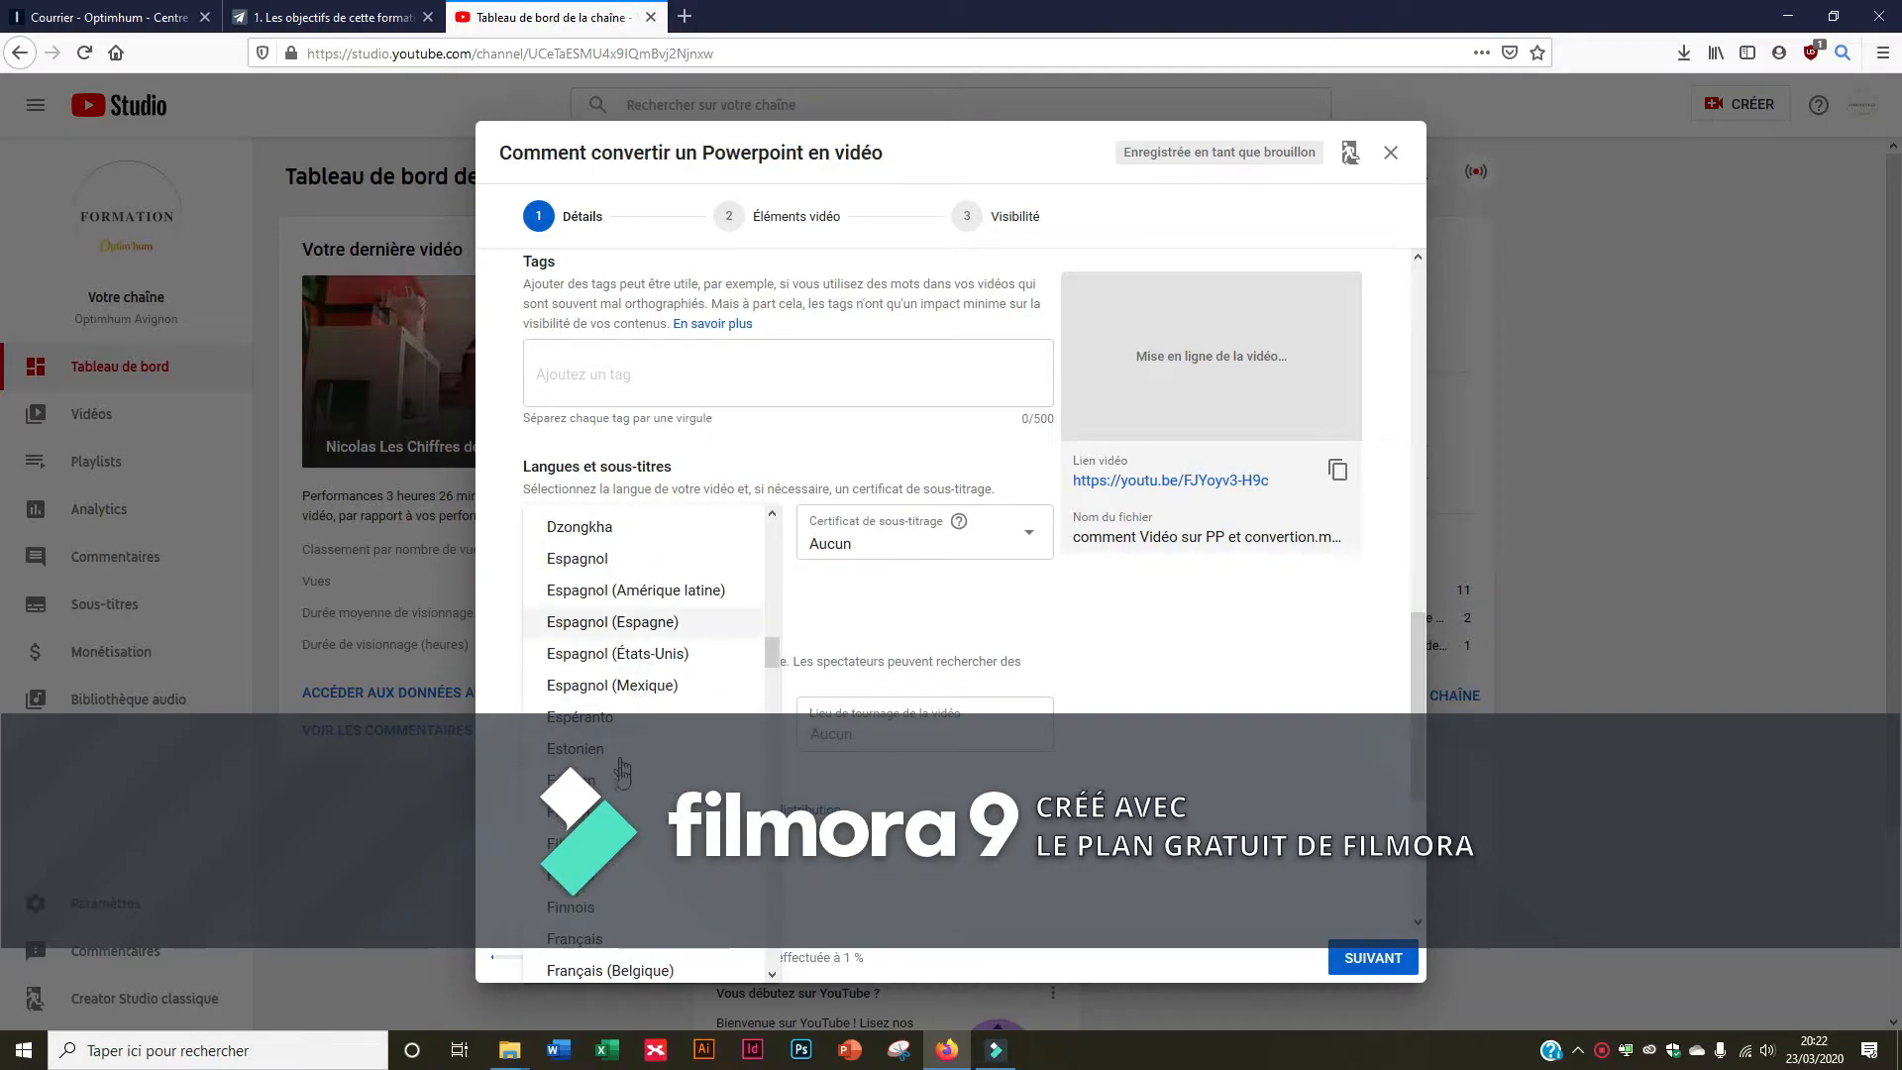
{"action": "scroll", "coordinate": [644, 792], "scroll_direction": "down", "scroll_amount": 3}
{"action": "left_click", "coordinate": [632, 837]}
Choose Vie pratique et style as the video's category and continue to the video elements stage
{"action": "scroll", "coordinate": [971, 779], "scroll_direction": "down", "scroll_amount": 3}
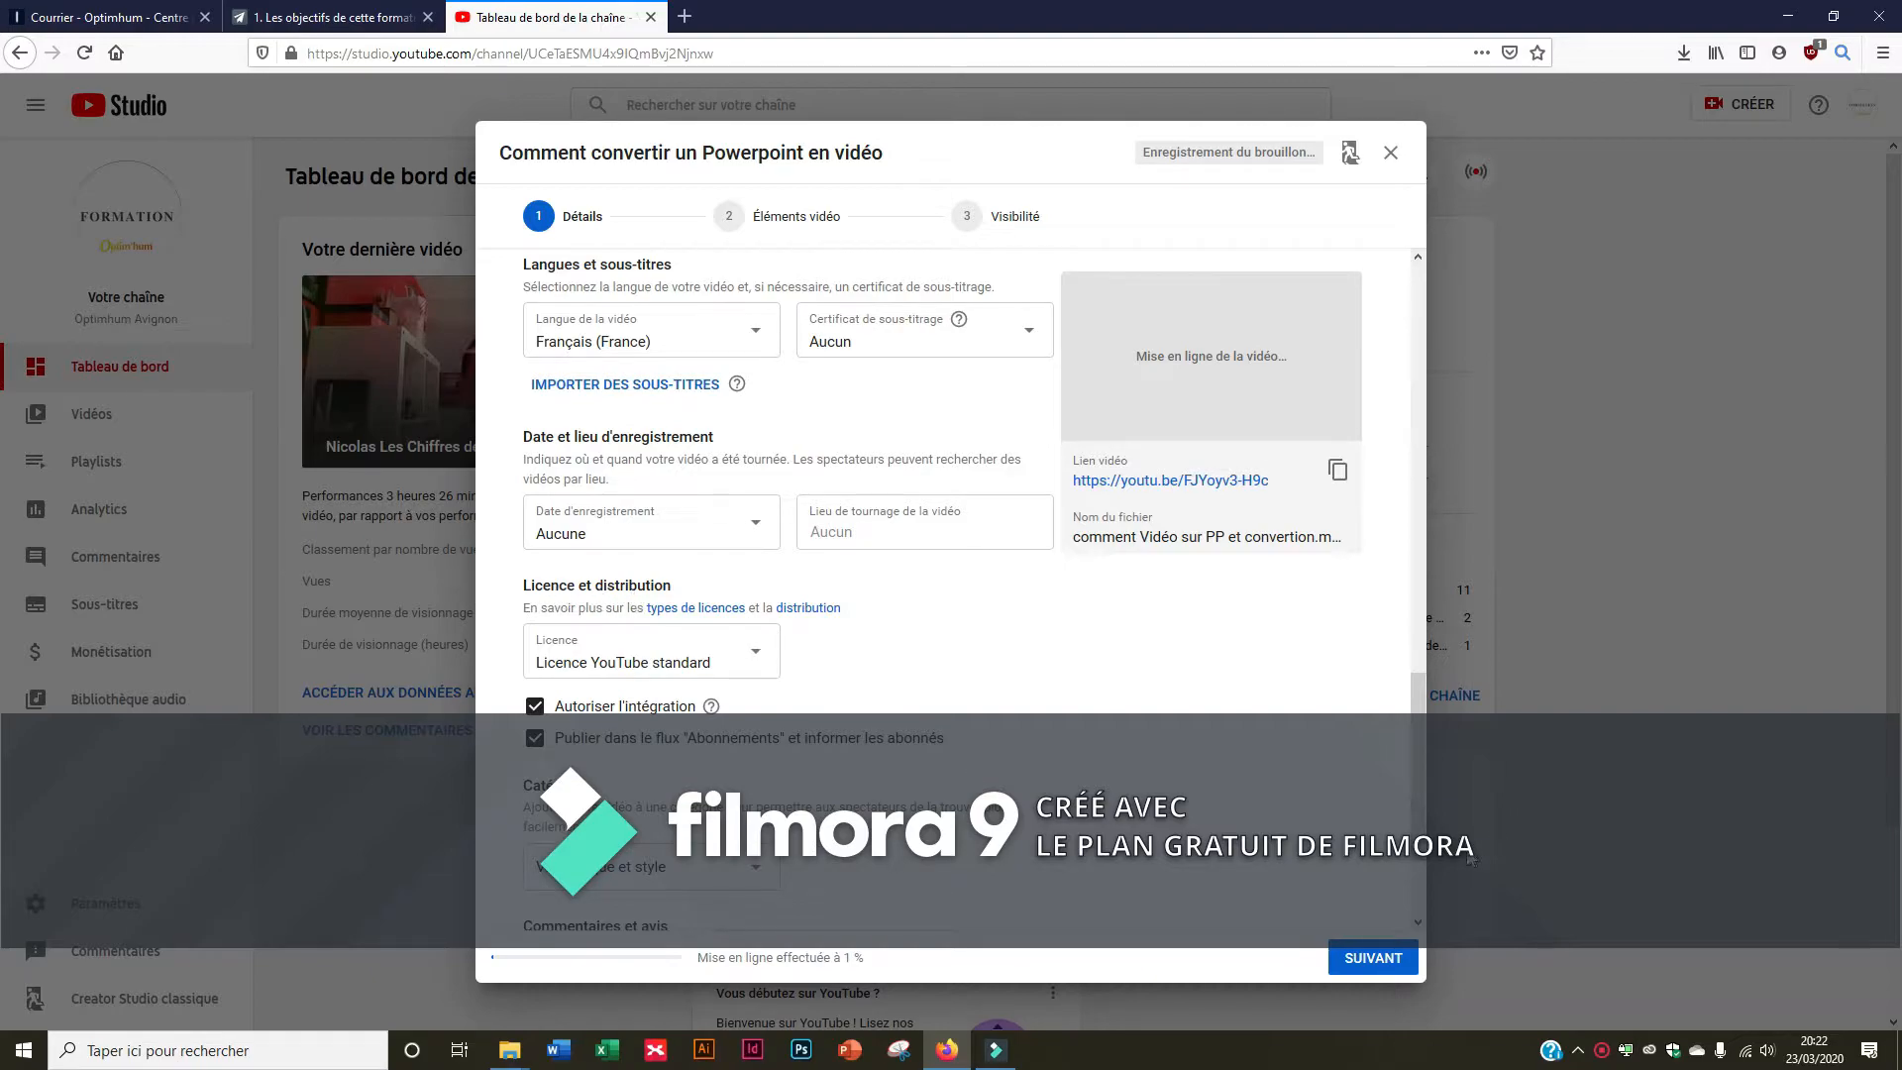
{"action": "scroll", "coordinate": [1241, 708], "scroll_direction": "down", "scroll_amount": 2}
{"action": "left_click", "coordinate": [588, 706]}
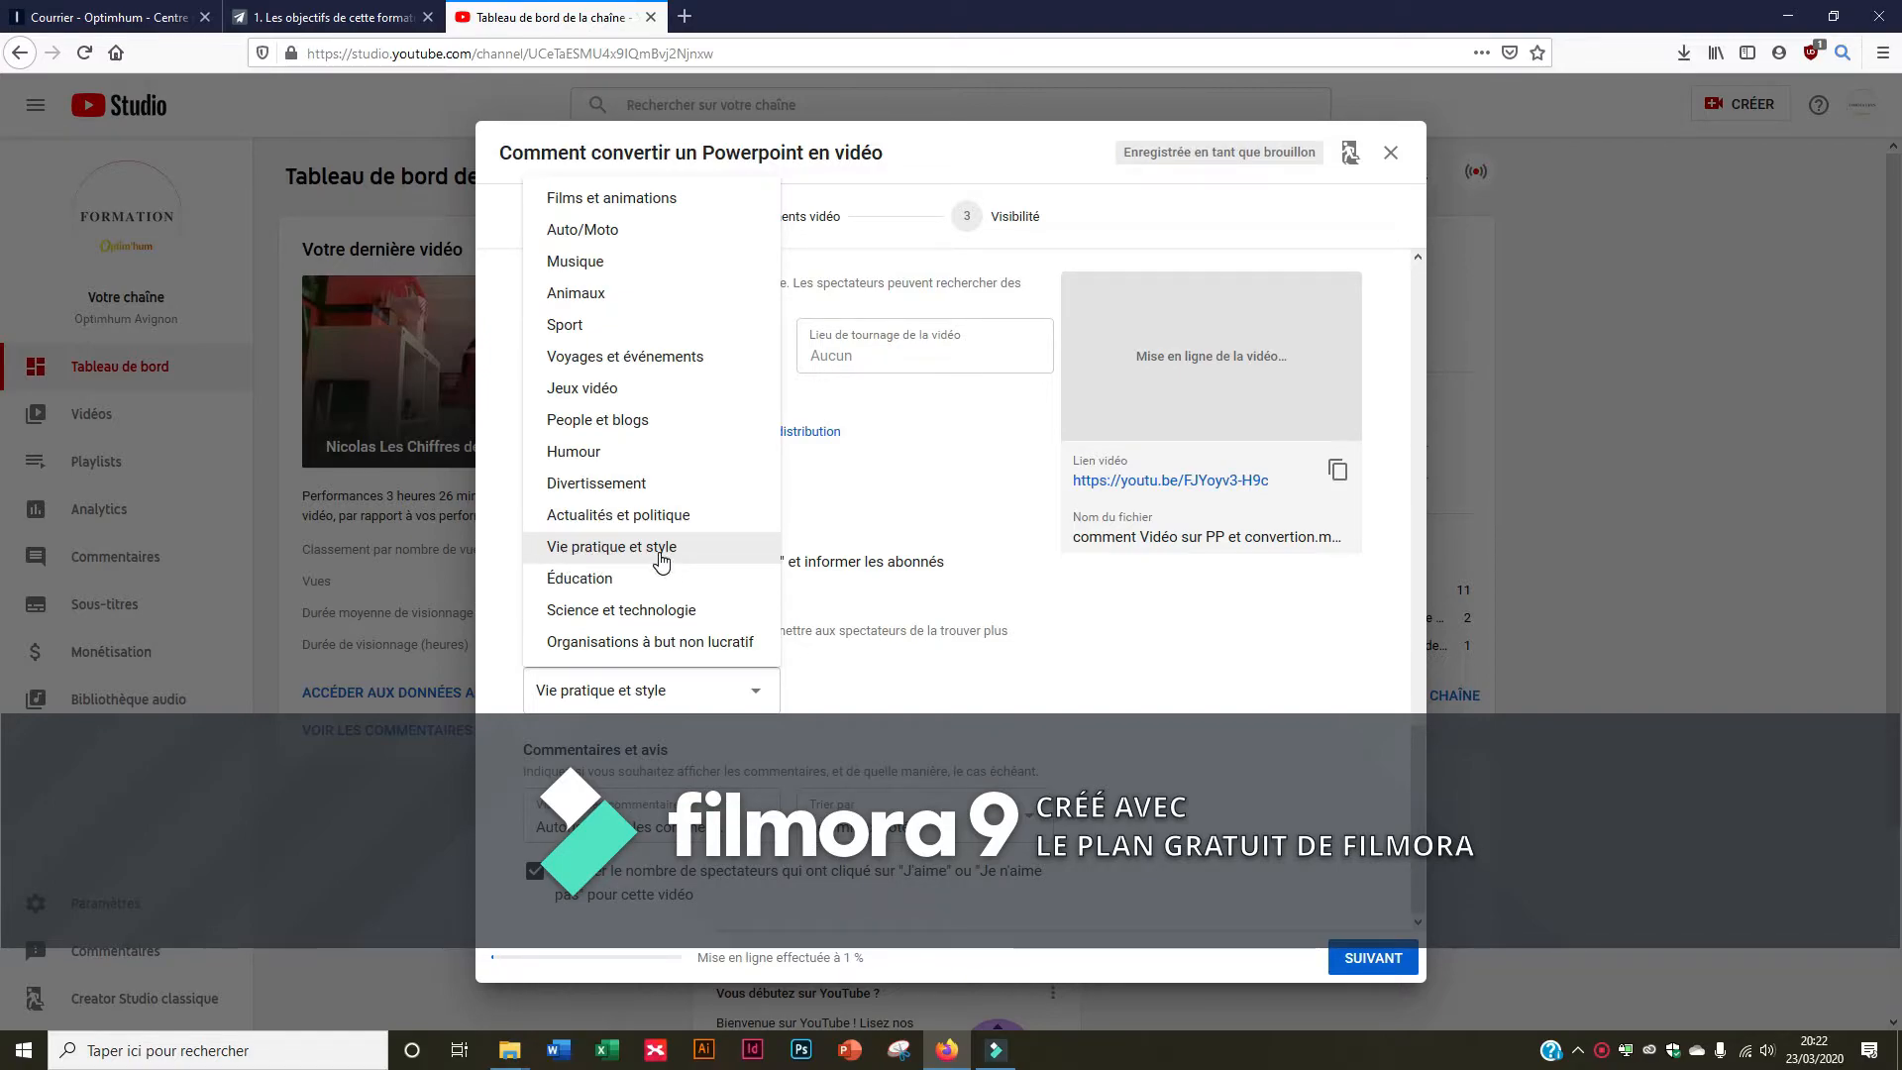
{"action": "left_click", "coordinate": [661, 561]}
{"action": "left_click", "coordinate": [658, 684]}
{"action": "left_click", "coordinate": [720, 693]}
{"action": "left_click", "coordinate": [1365, 956]}
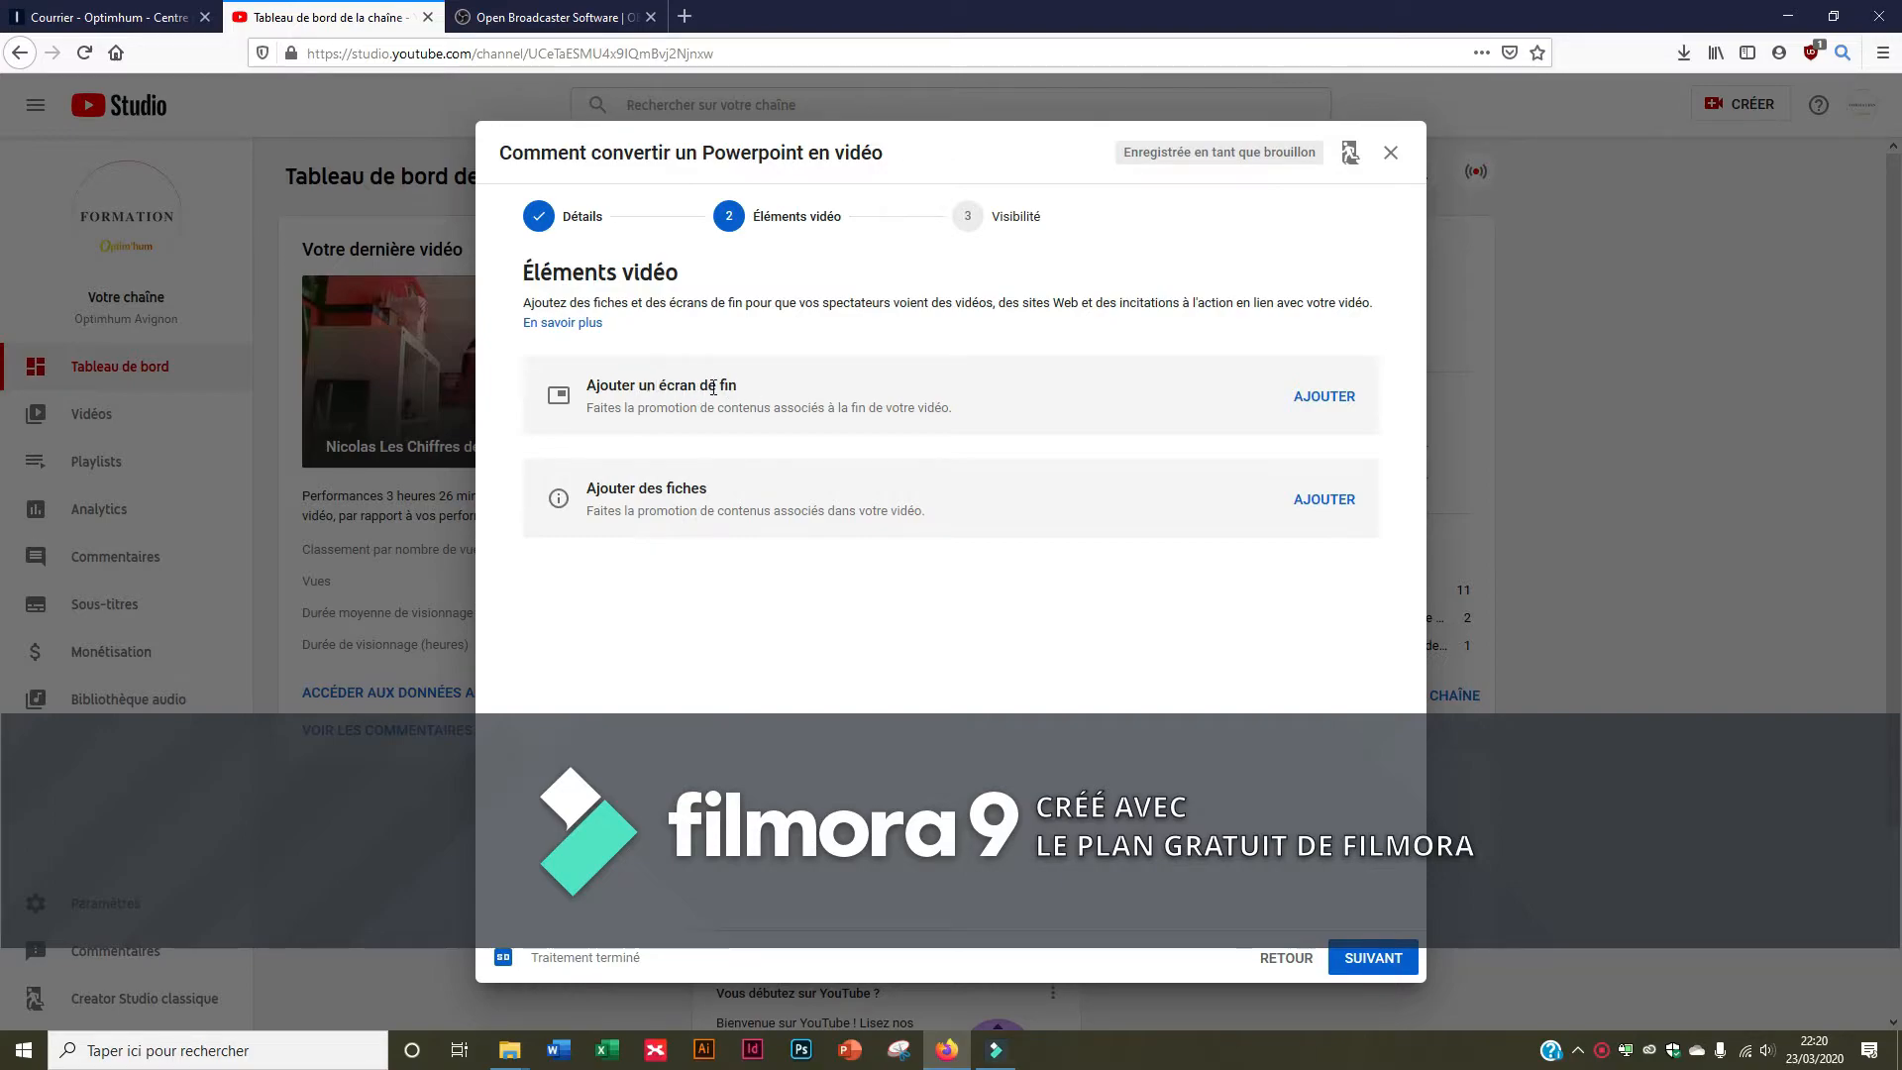
Add an end screen imported from the latest video, shift its subscribe and video elements to 4:12:58–4:17:58, and save it
{"action": "left_click", "coordinate": [1323, 401]}
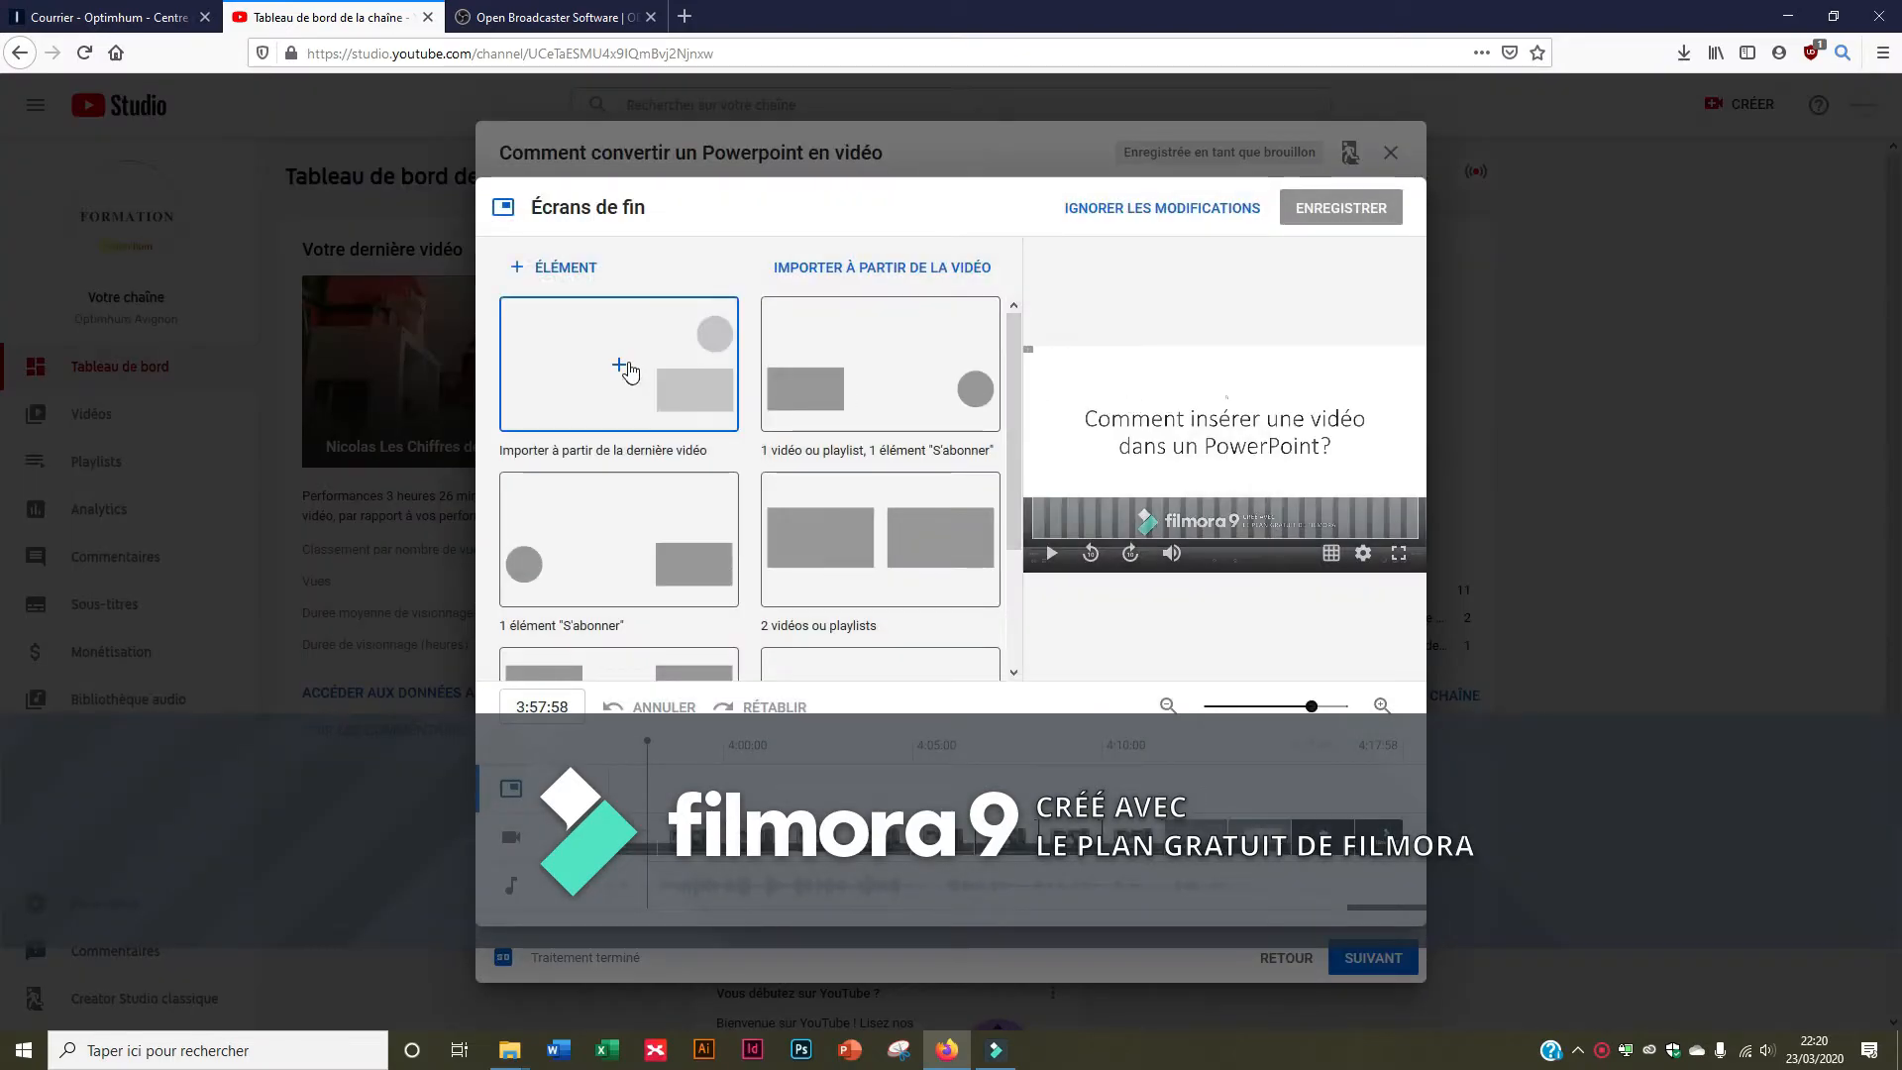
{"action": "left_click", "coordinate": [639, 347]}
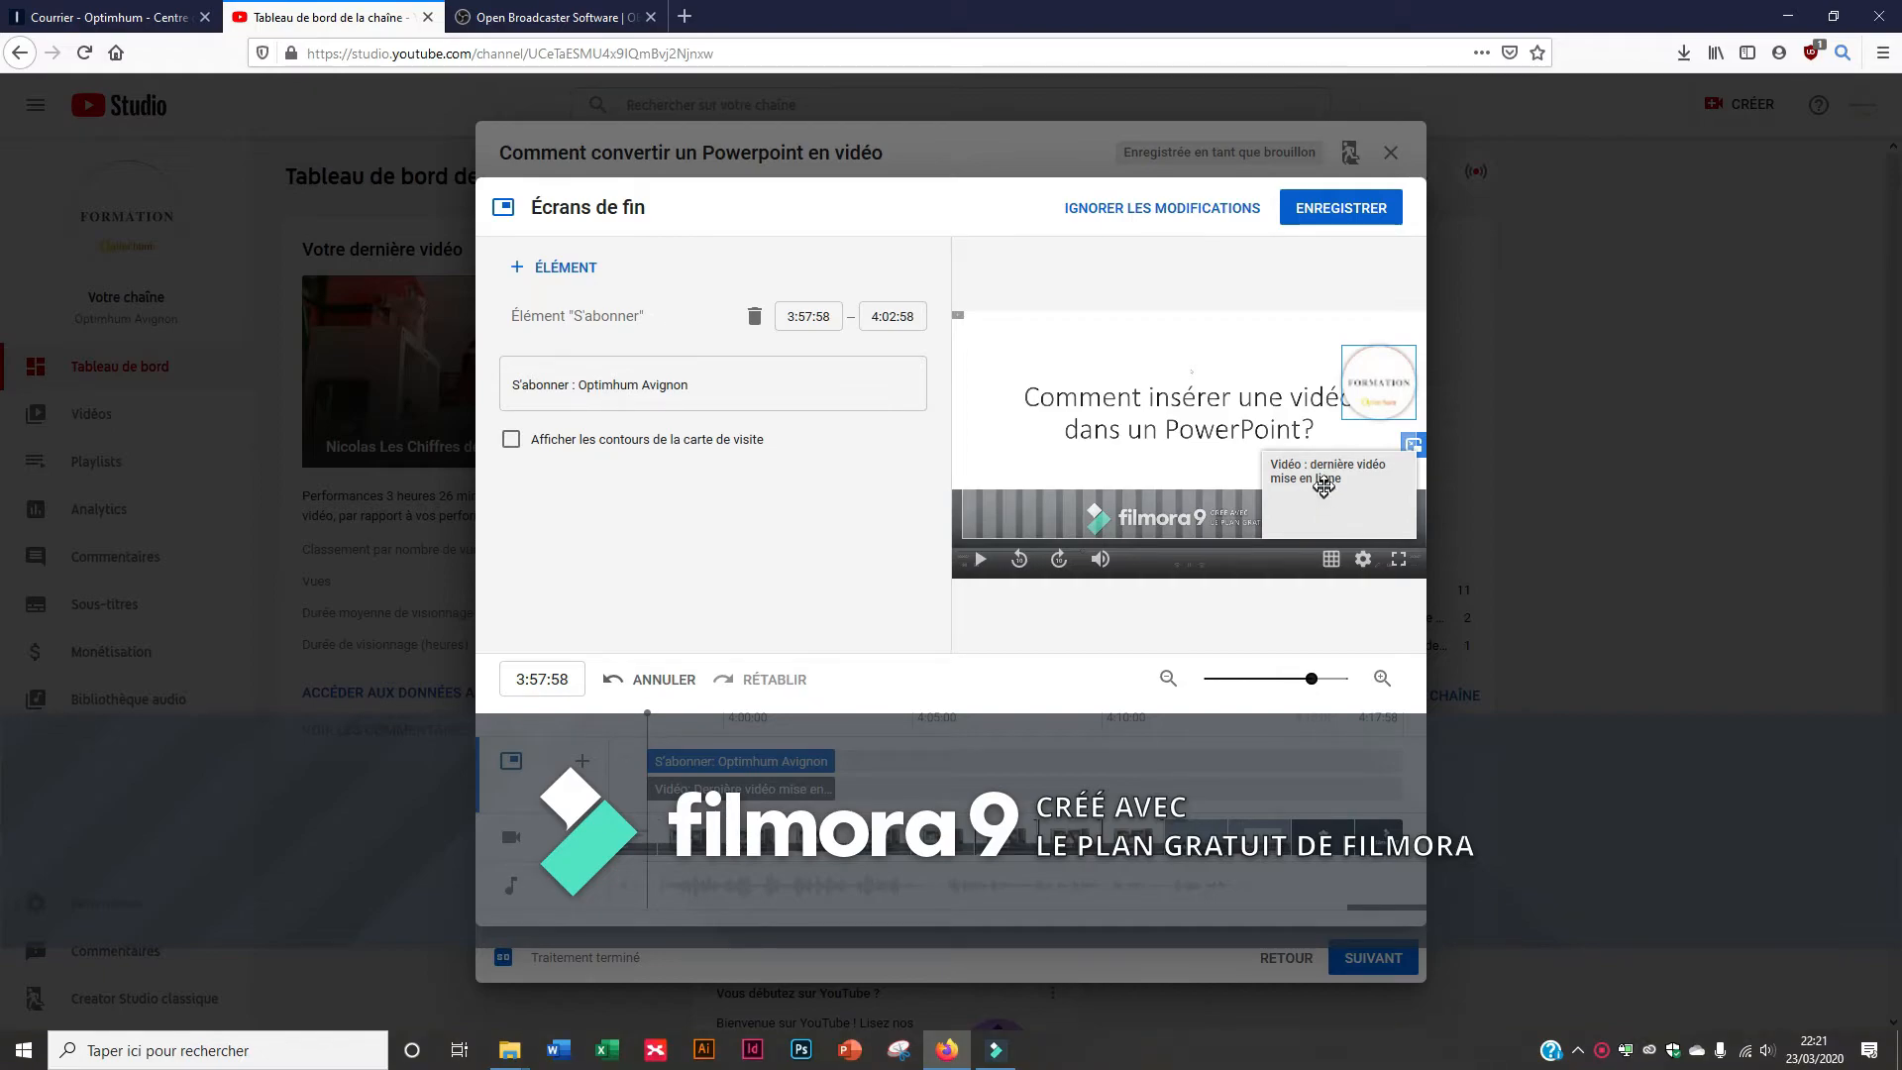
{"action": "left_click_drag", "start_coordinate": [810, 760], "coordinate": [1376, 752]}
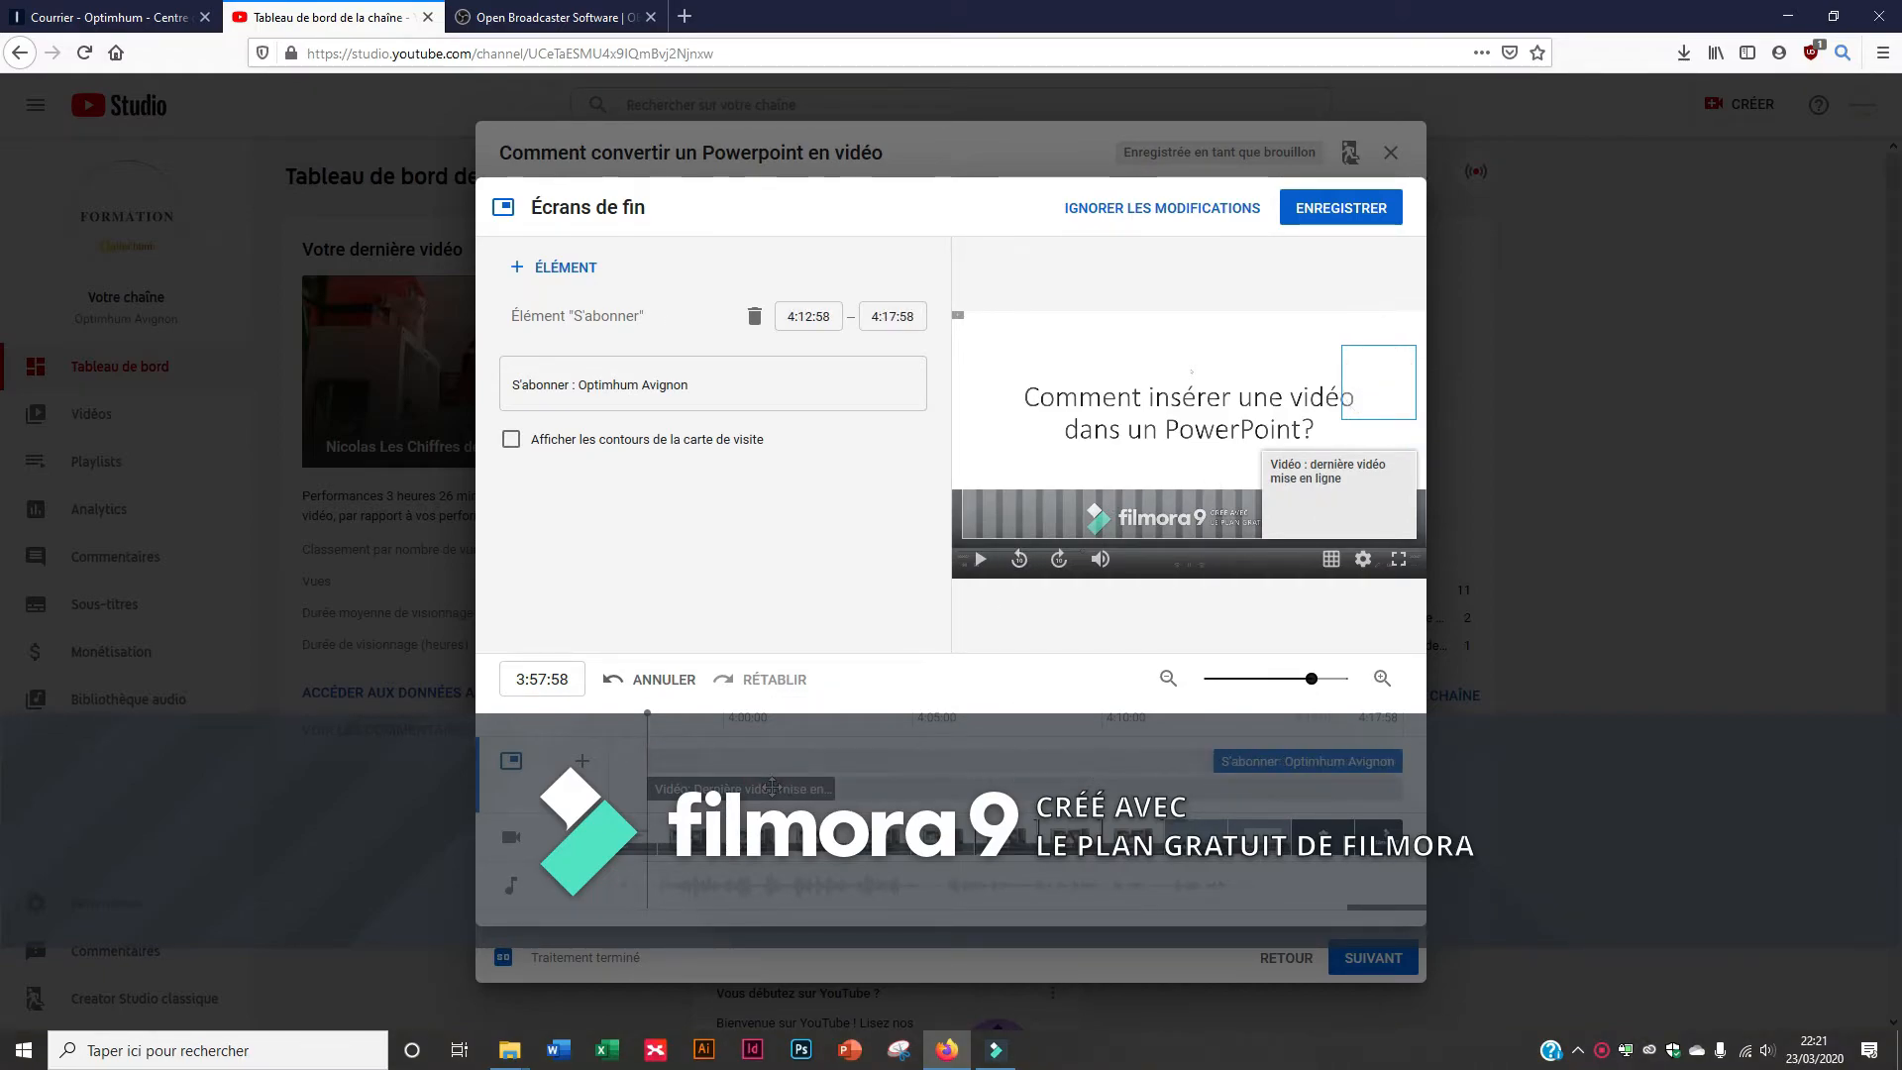
{"action": "left_click_drag", "start_coordinate": [752, 795], "coordinate": [1338, 800]}
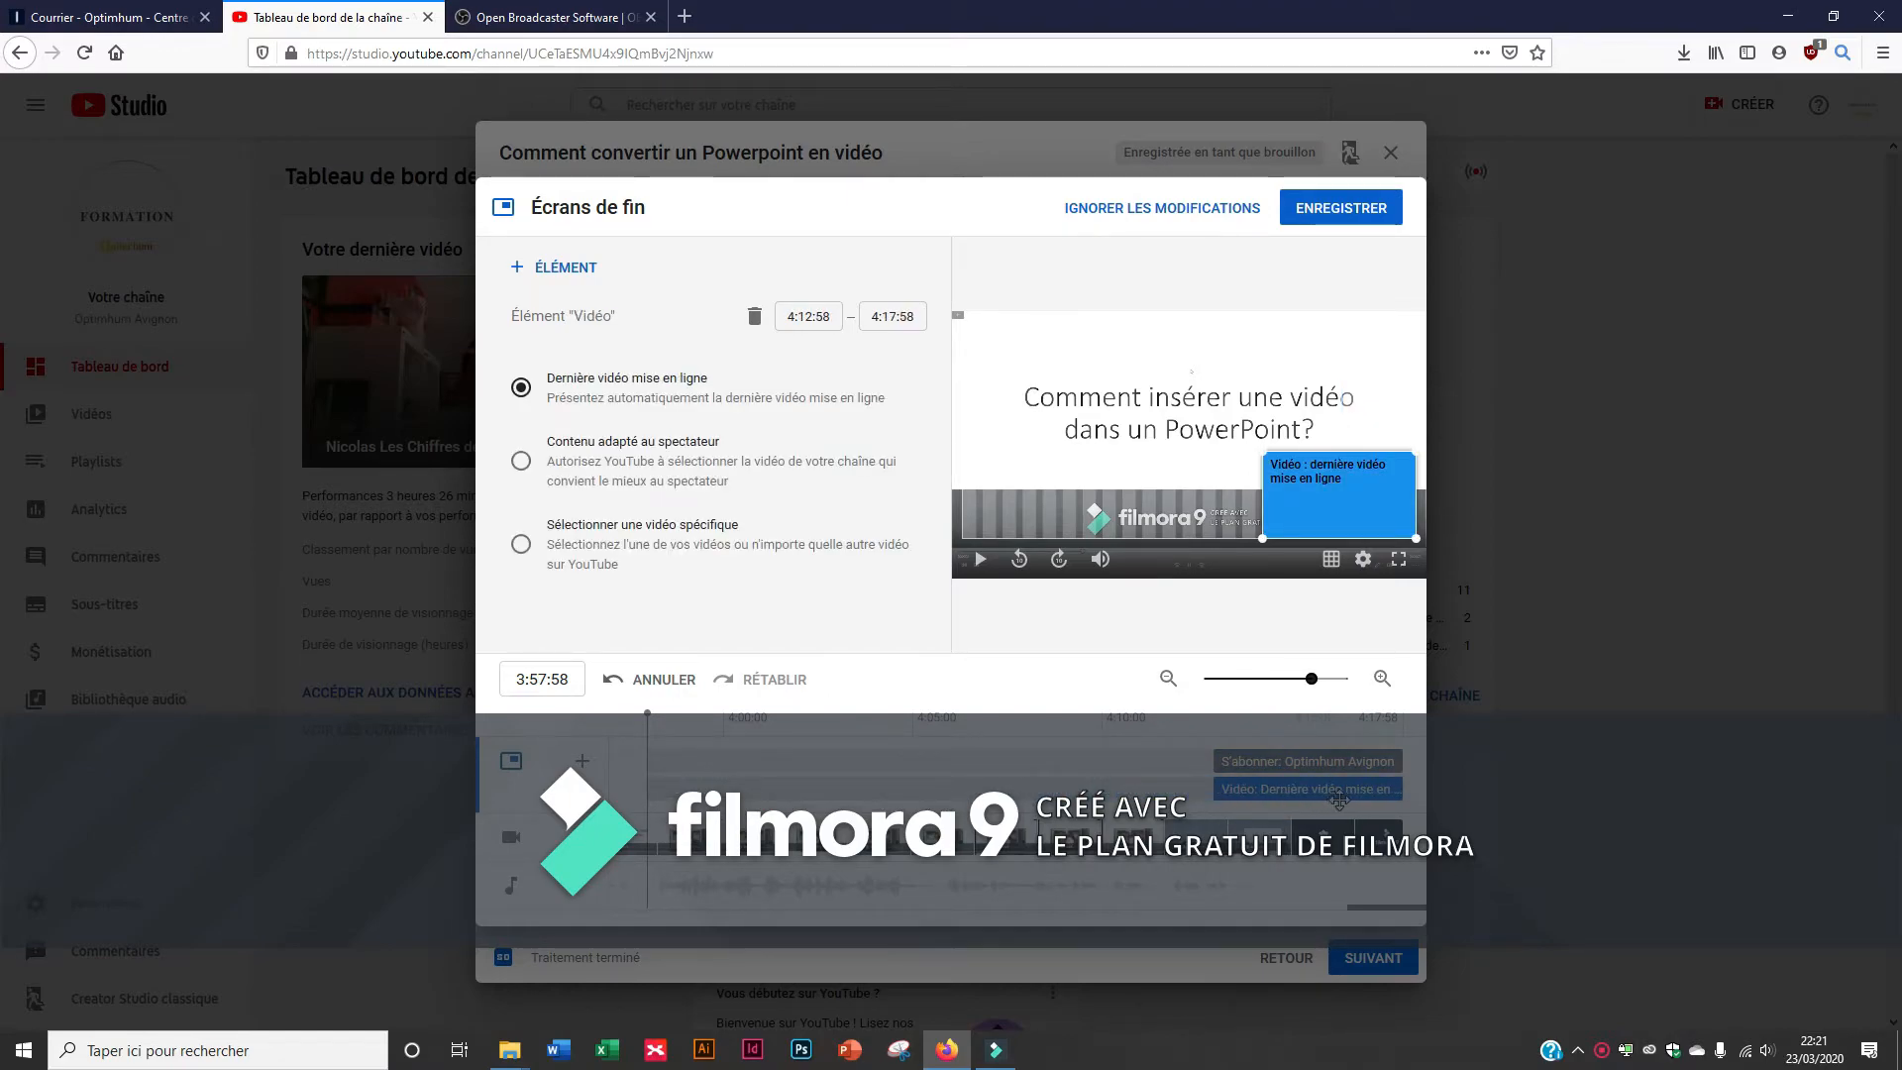
{"action": "left_click", "coordinate": [1331, 213]}
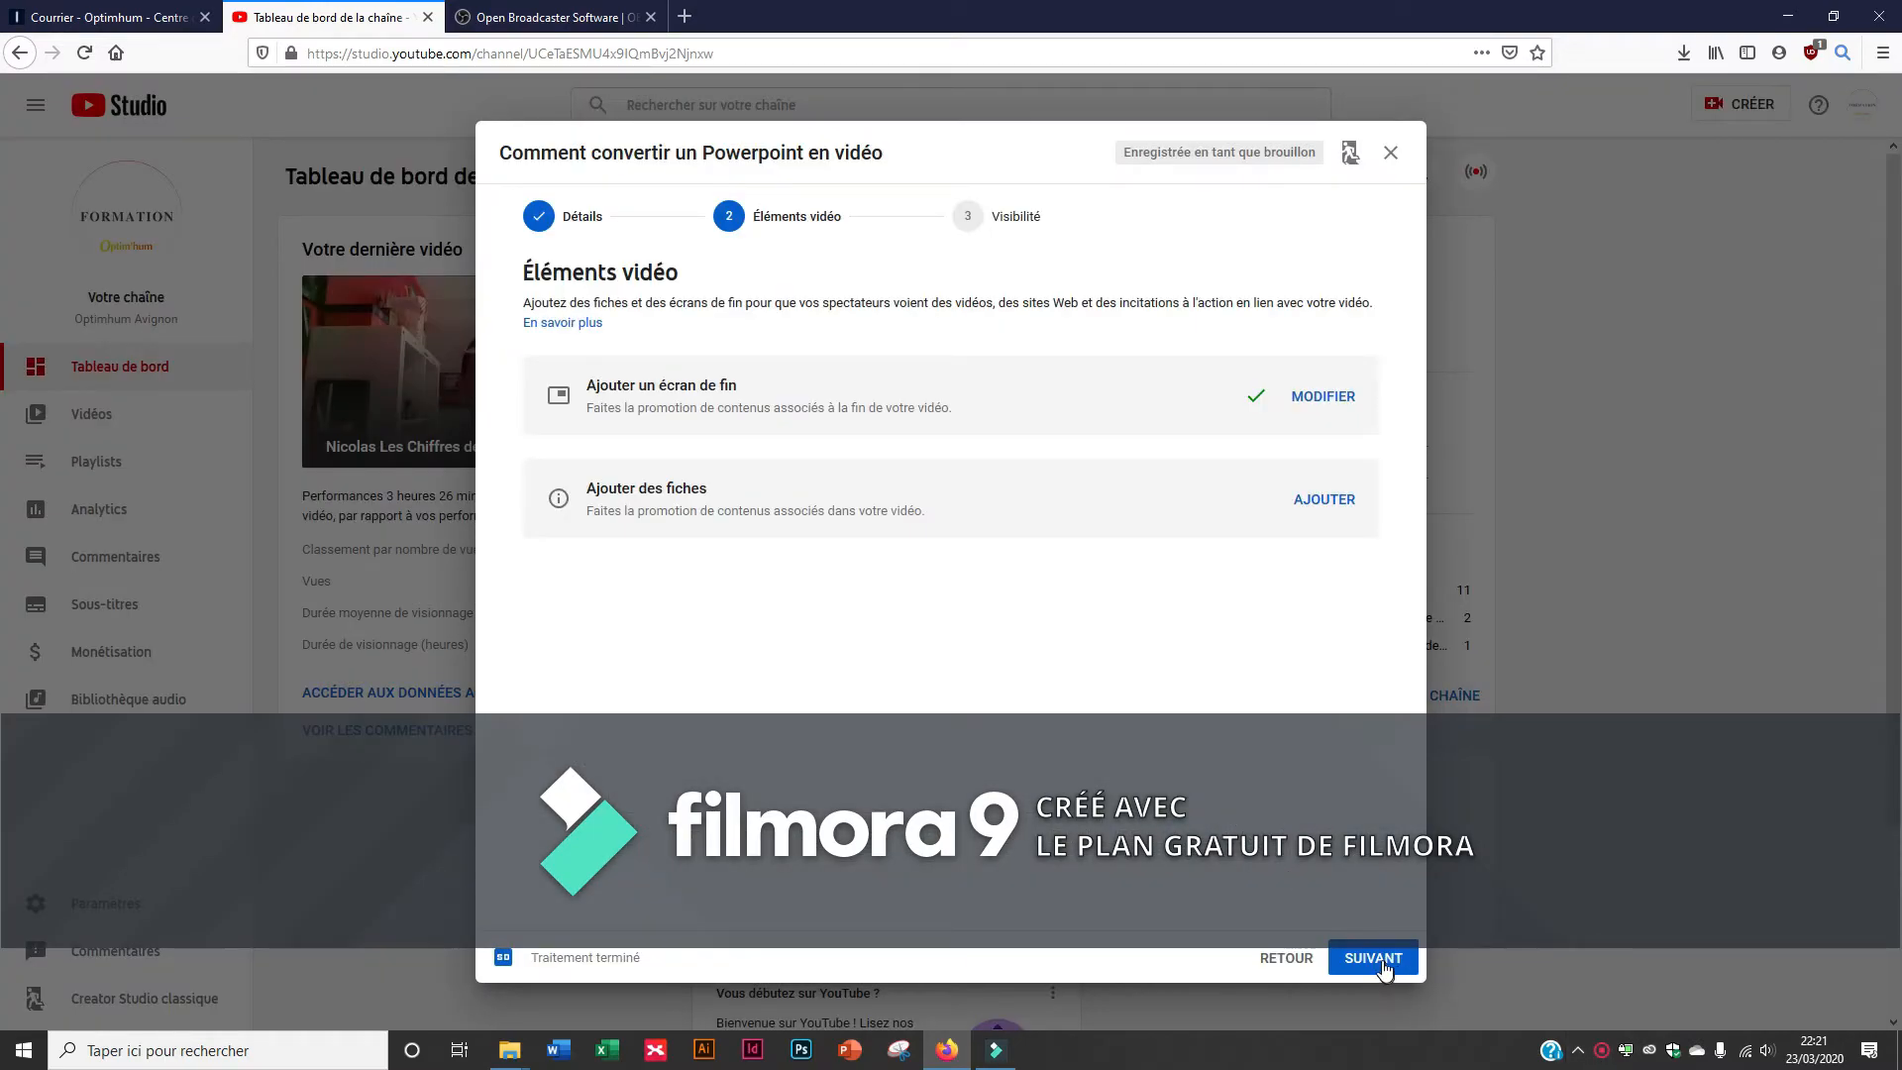
Publish the video with Publique visibility and open the channel's list of videos
{"action": "left_click", "coordinate": [1384, 960]}
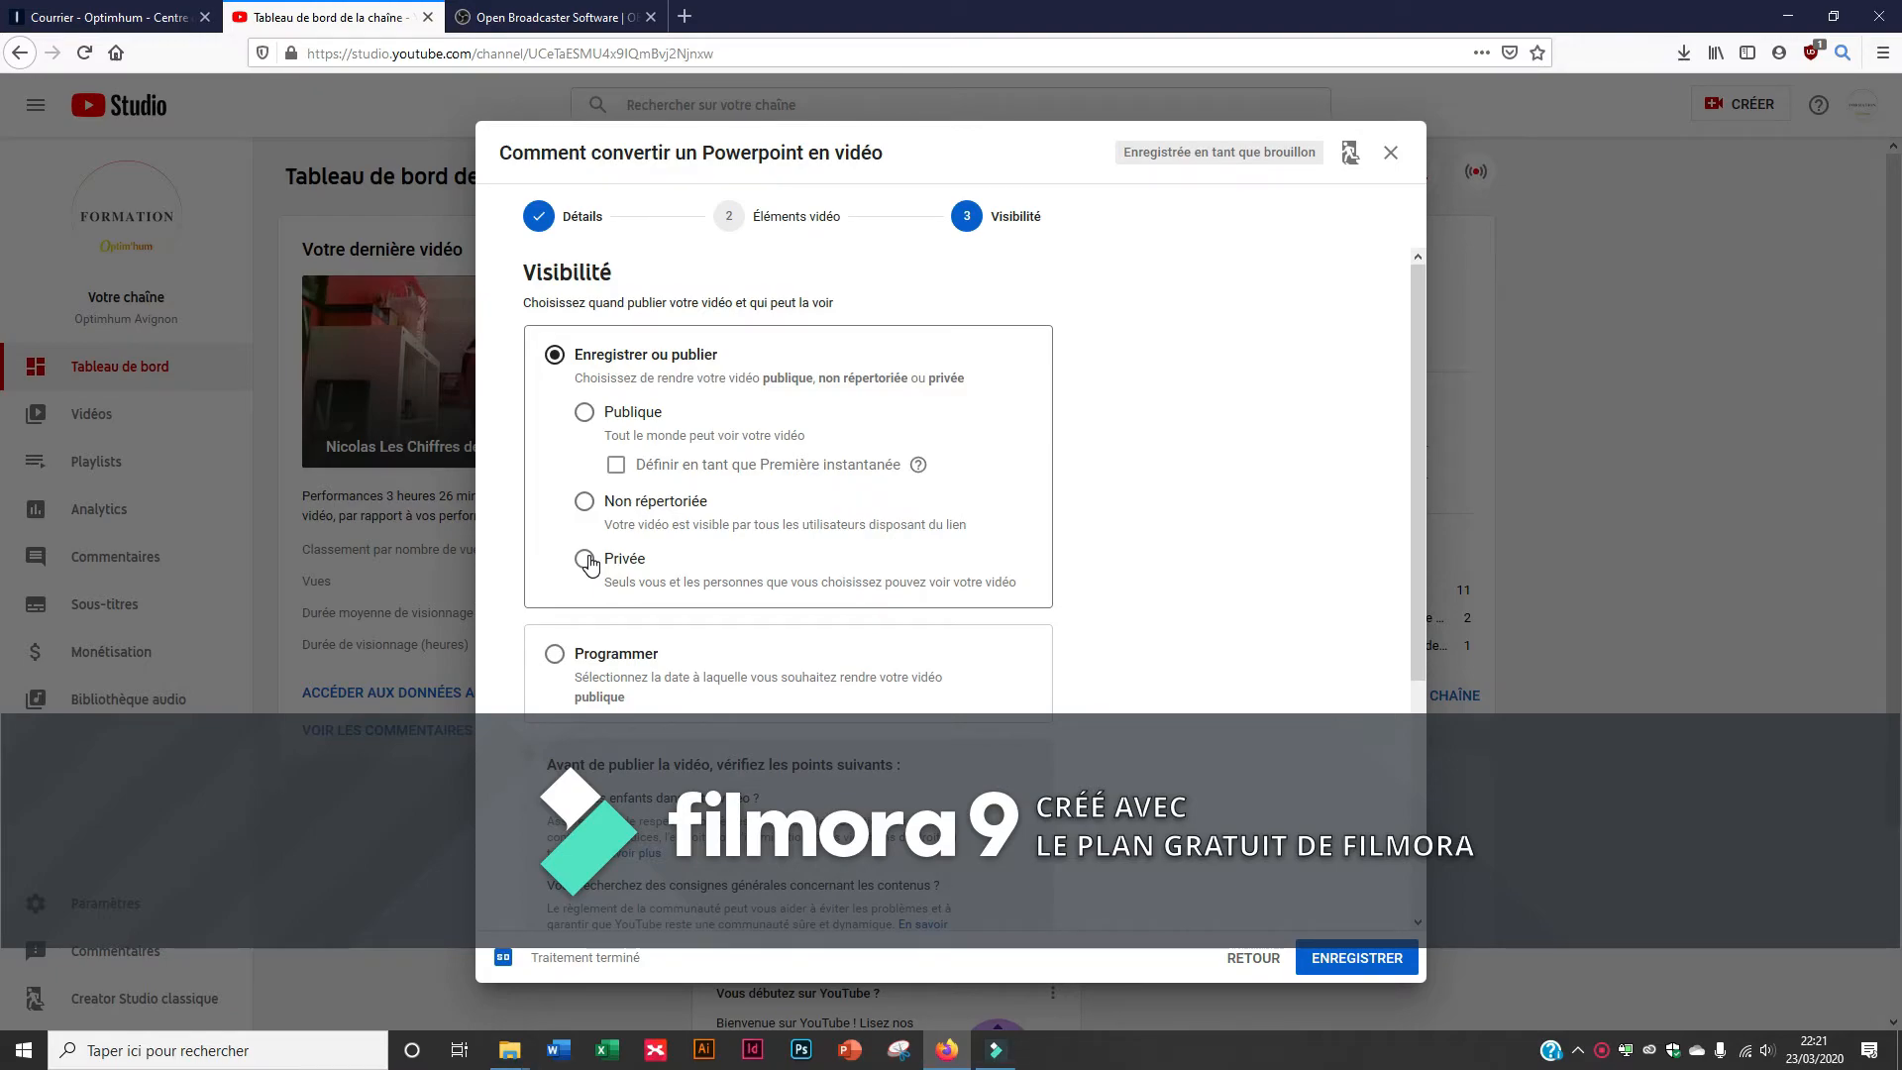
{"action": "left_click", "coordinate": [586, 413]}
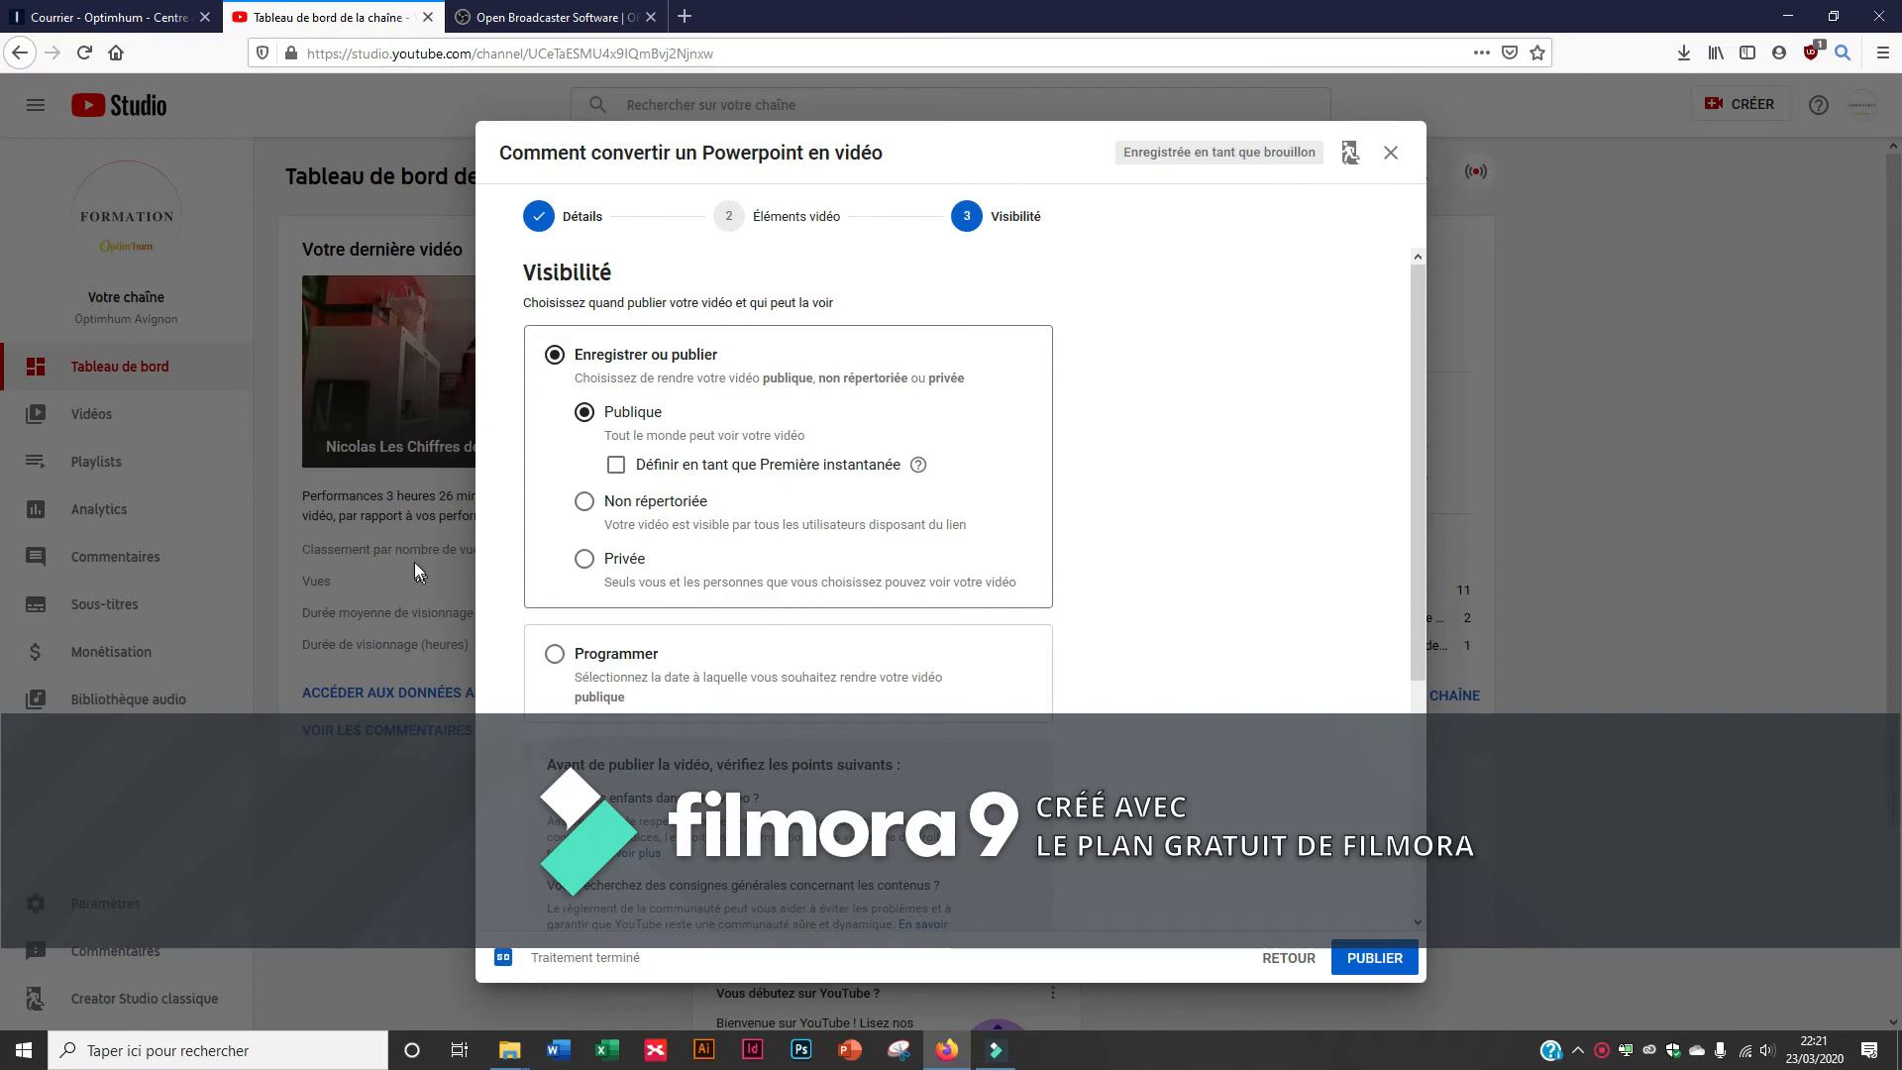
{"action": "left_click", "coordinate": [1374, 958]}
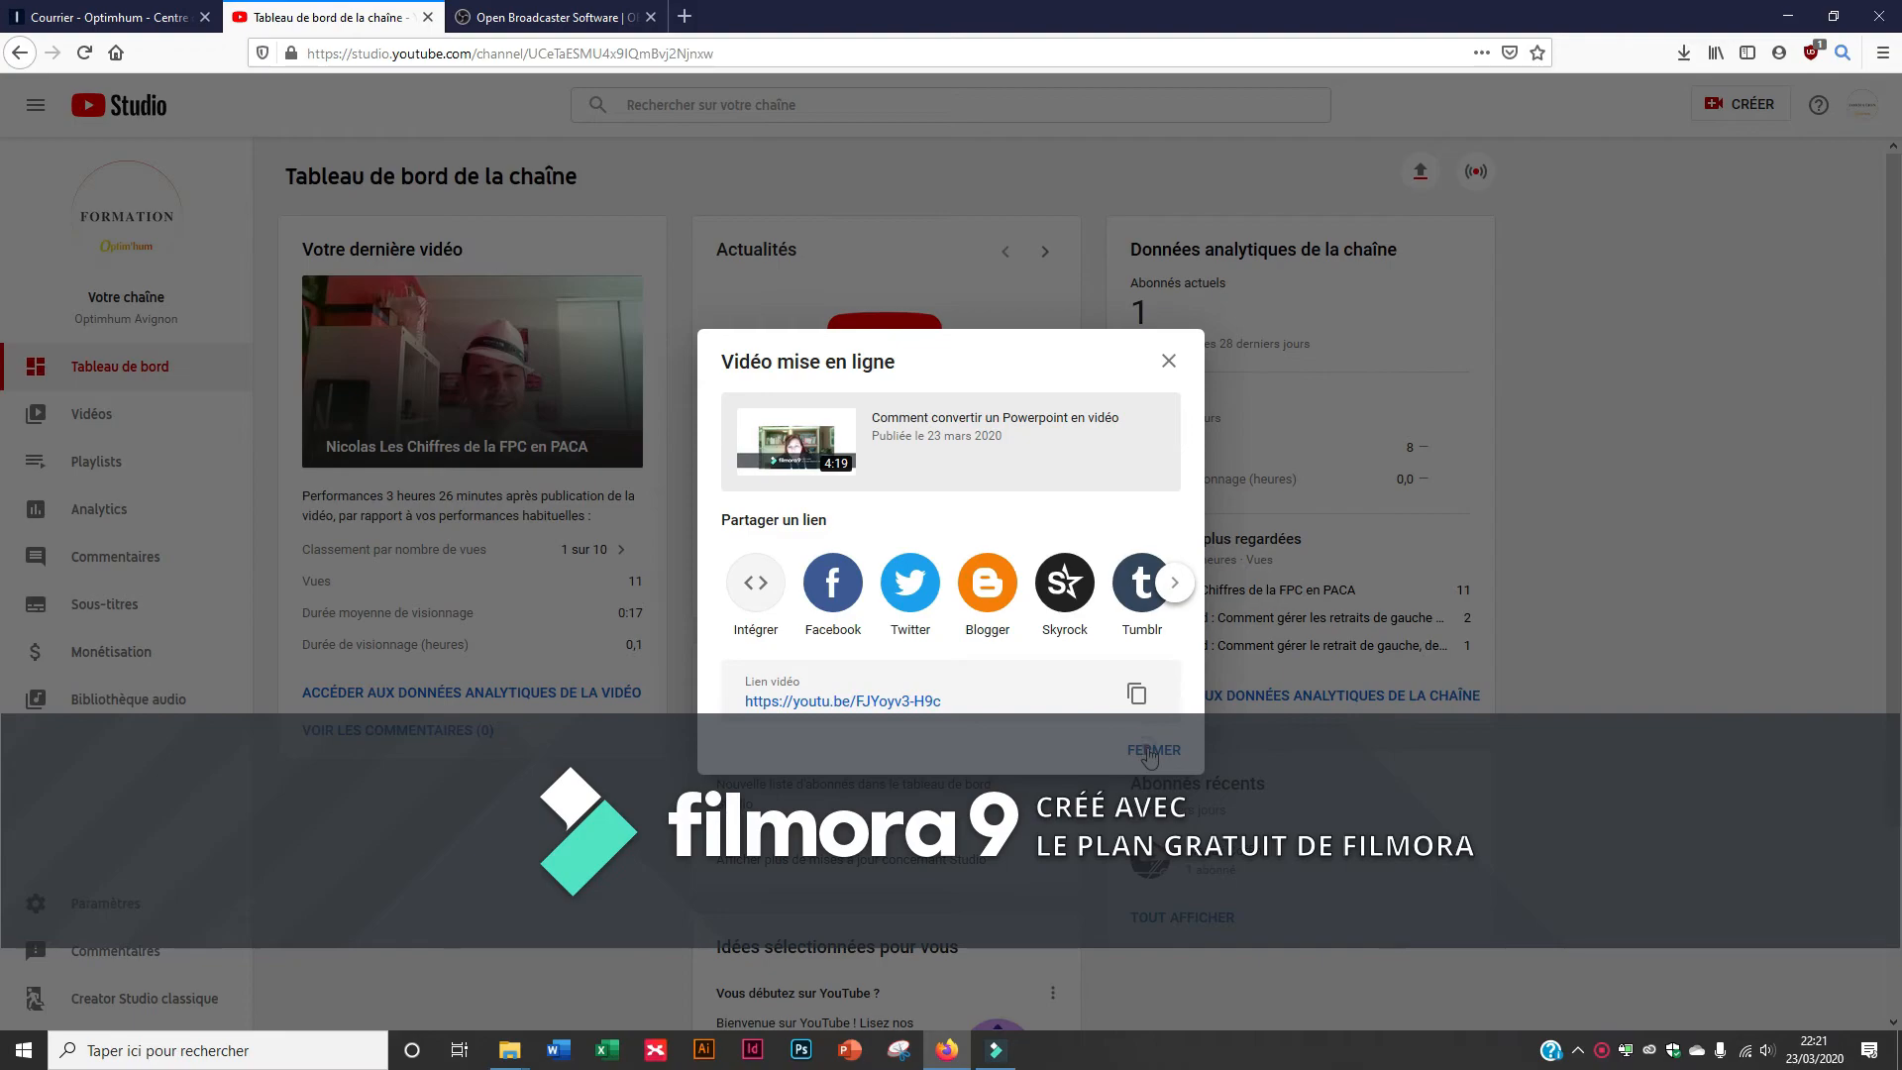
{"action": "left_click", "coordinate": [1149, 752]}
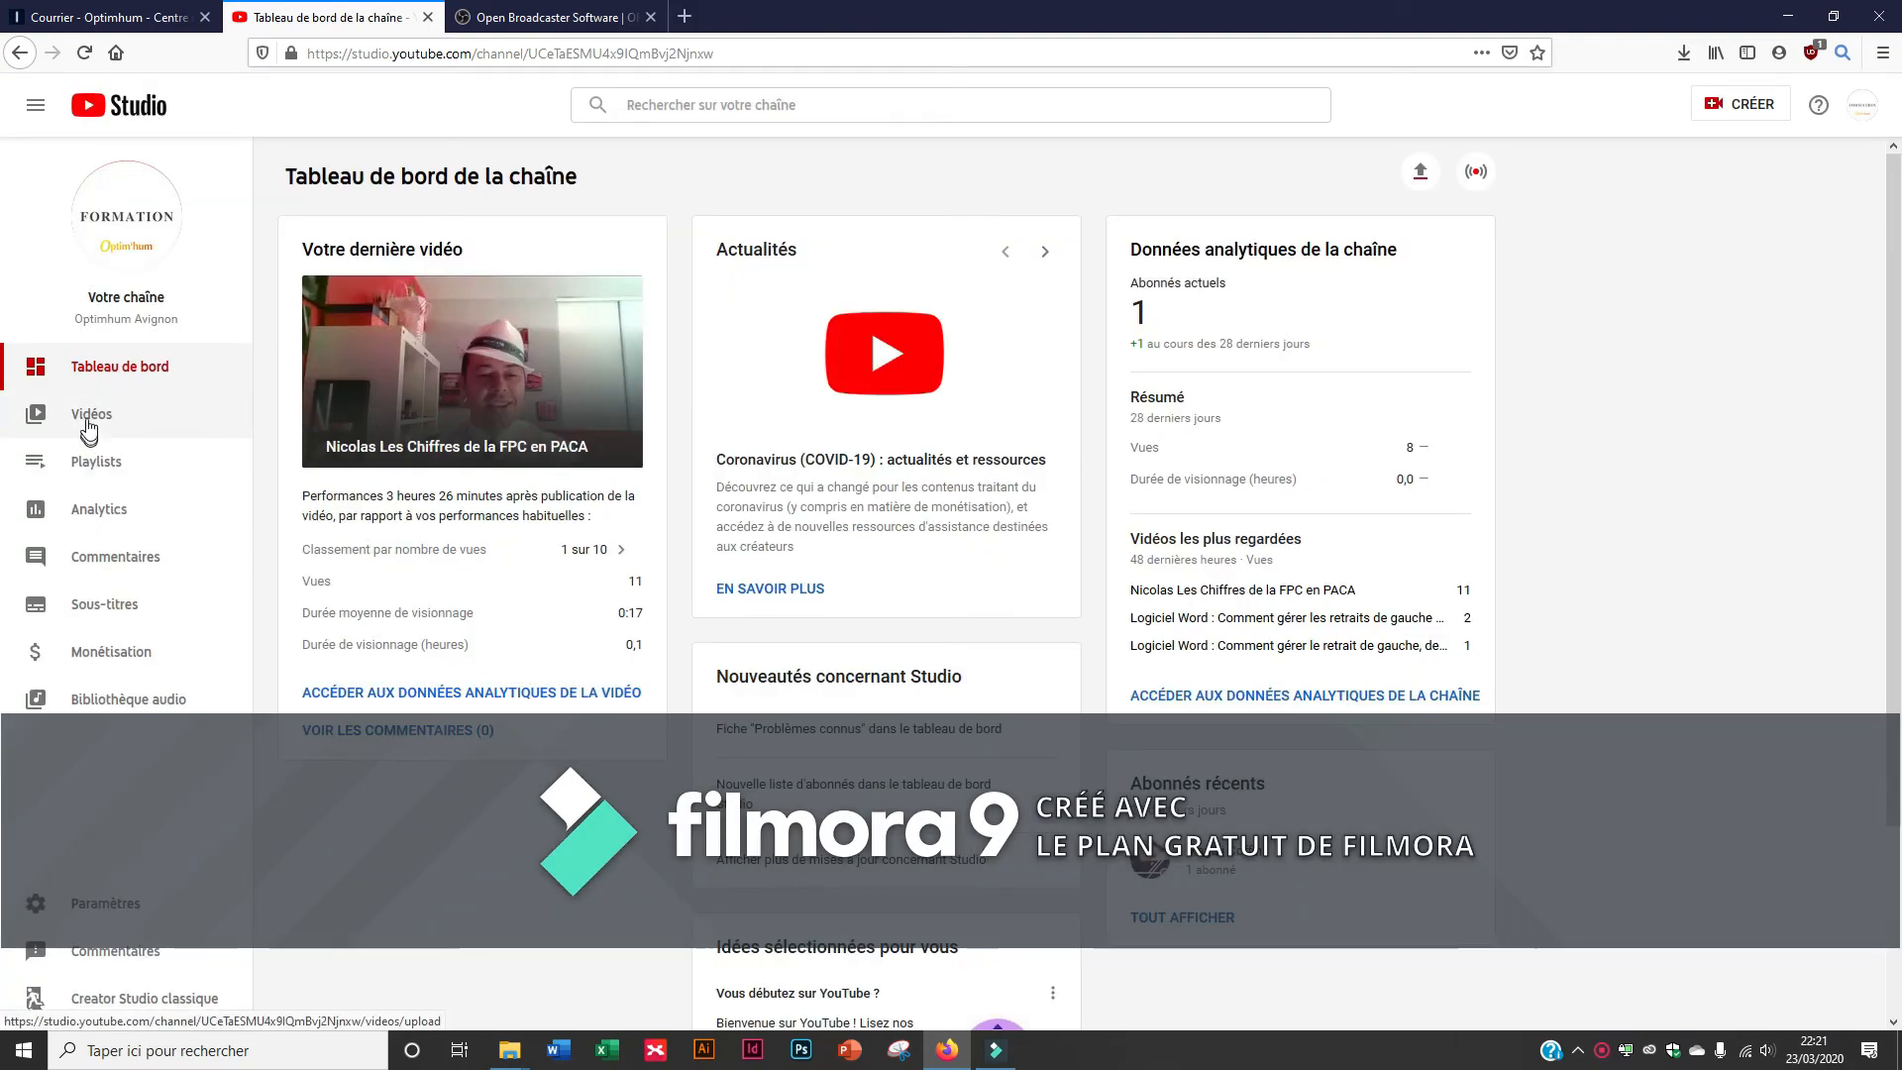
{"action": "left_click", "coordinate": [87, 418]}
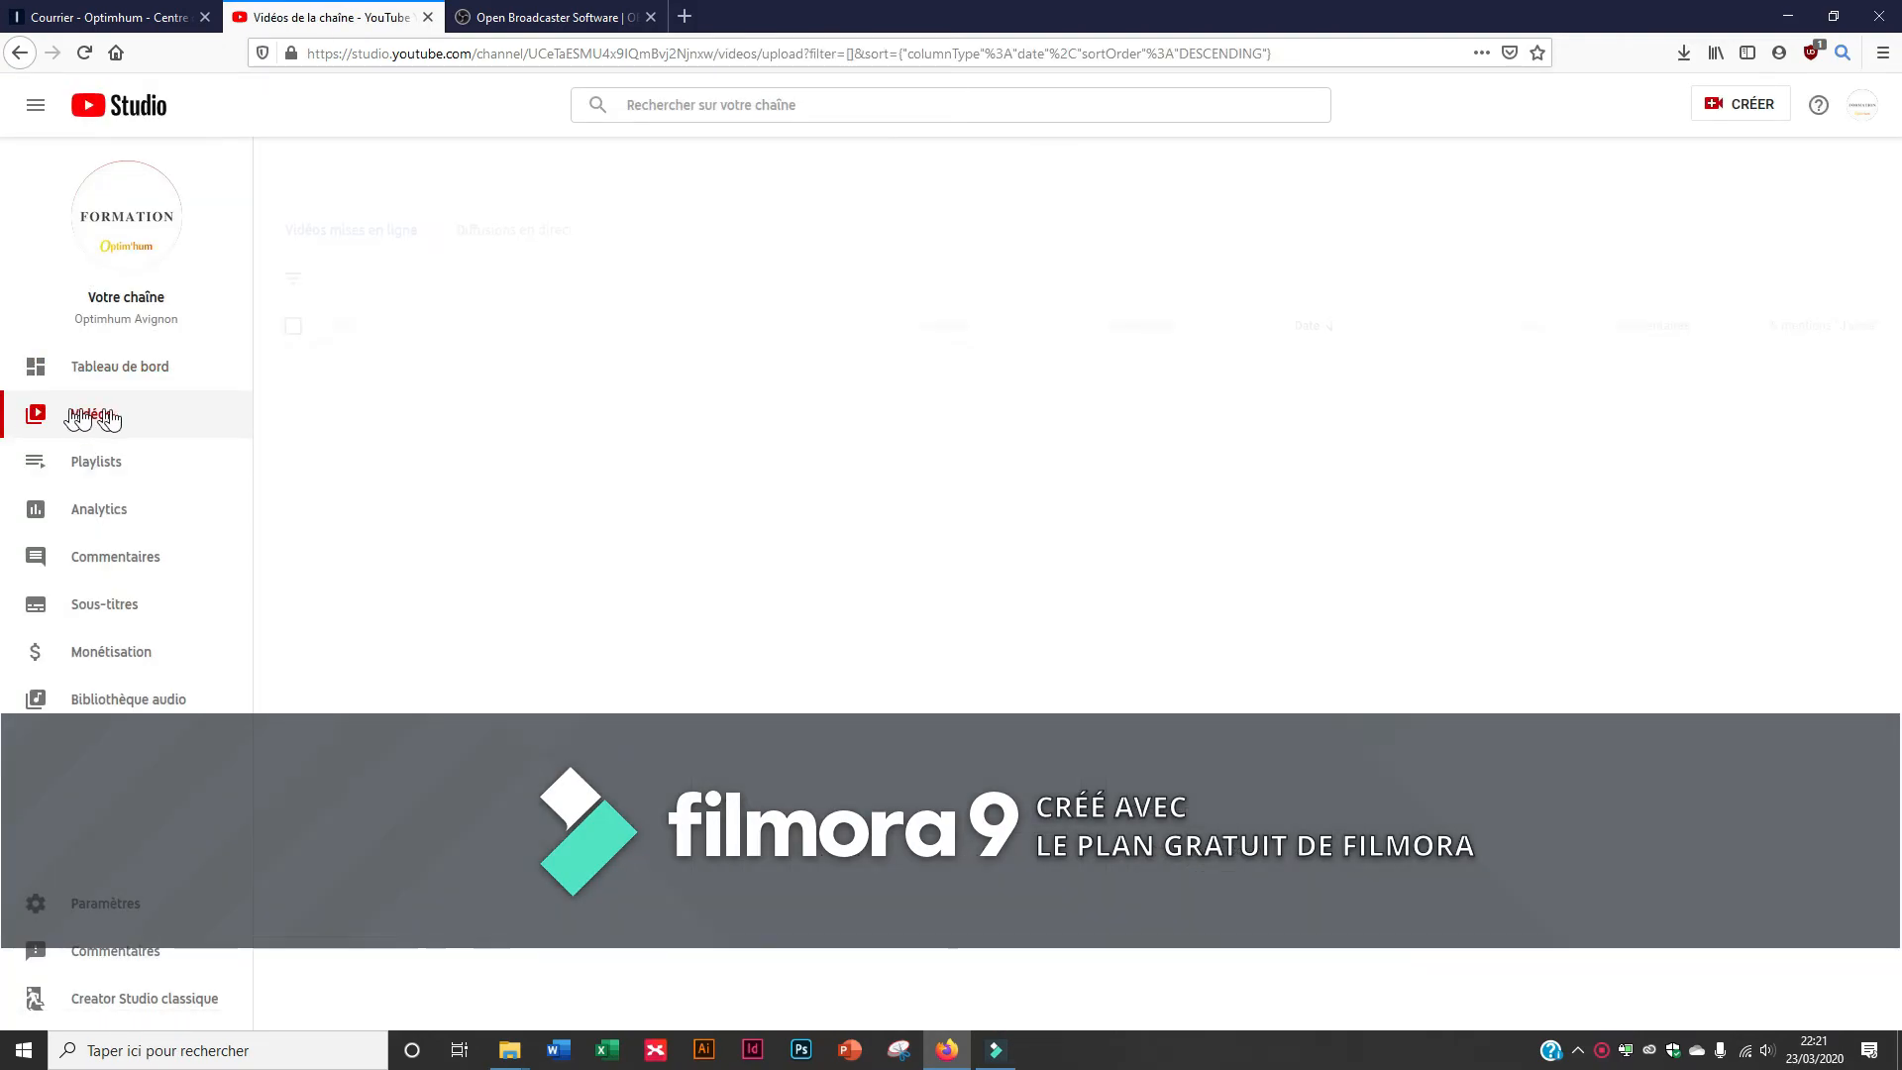